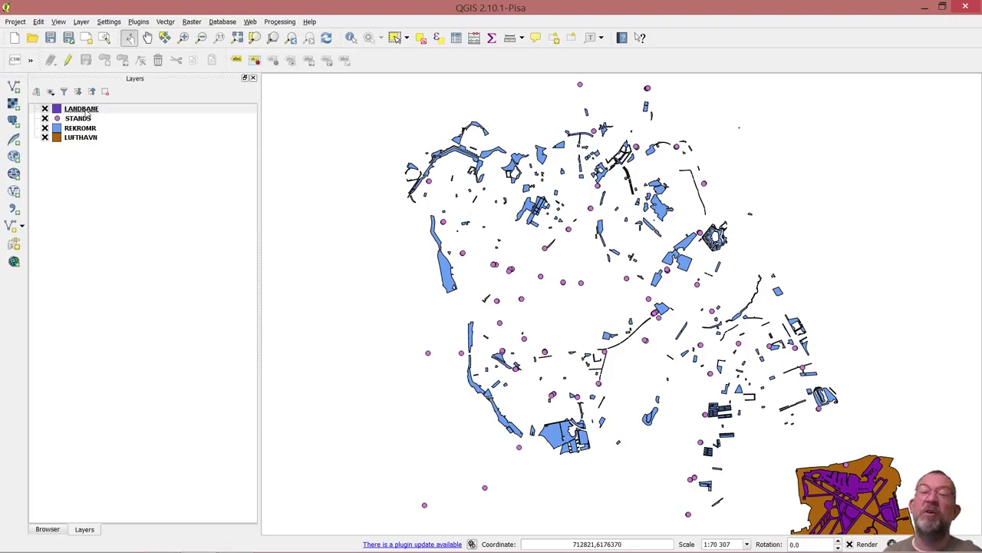
# - Hide the REKROMR and STANDS layers and show them again one by one to inspect what each contributes to the map
pyautogui.click(44, 127)
pyautogui.click(45, 118)
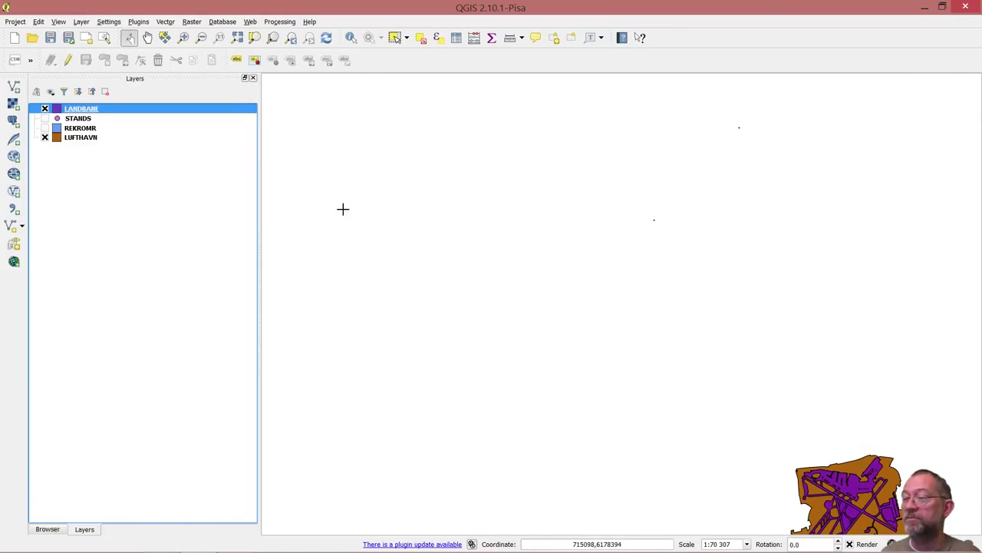
pyautogui.click(45, 118)
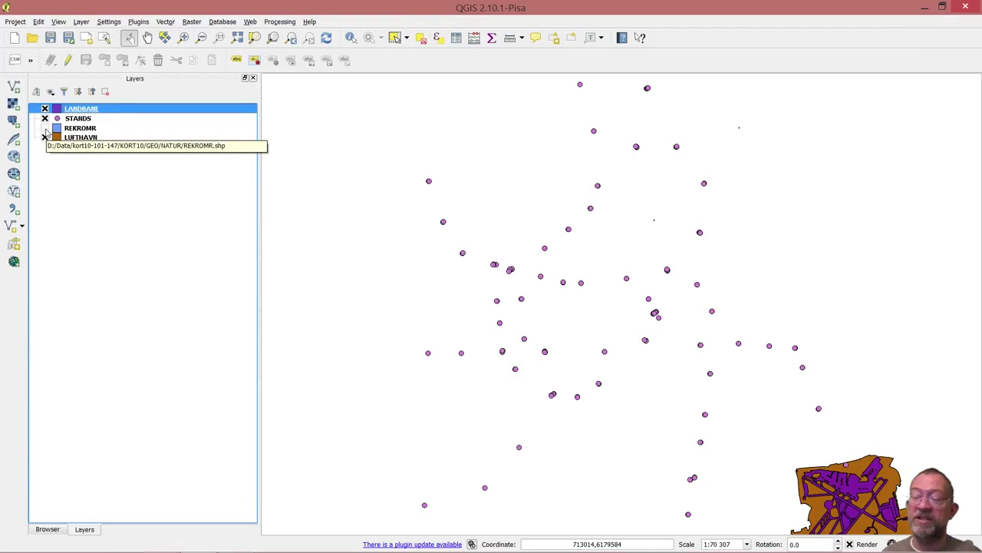
pyautogui.click(46, 127)
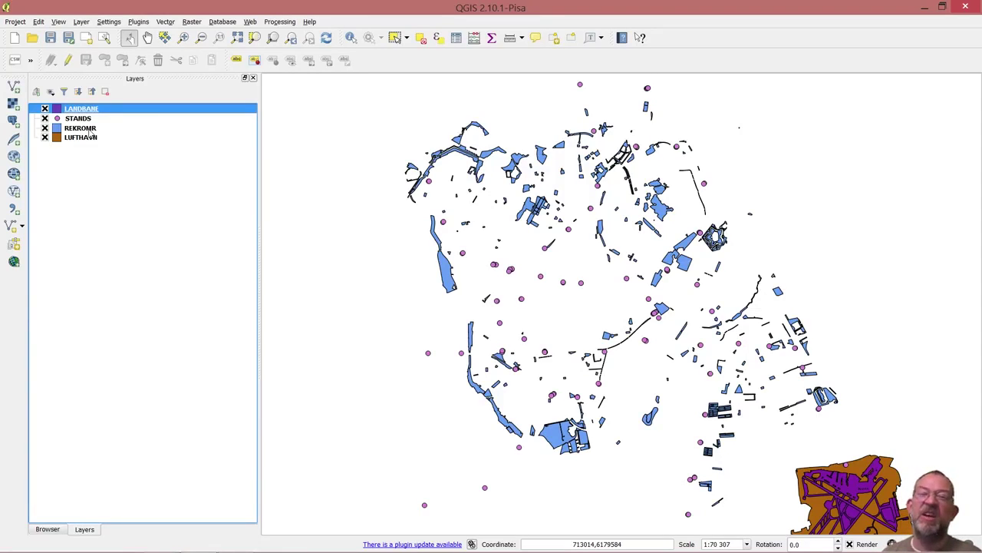
# - Buffer the LANDBANE layer by a distance of 1000 without dissolving, saving the output shapefile as runWay_1000 in the geoprocessing folder
pyautogui.click(165, 23)
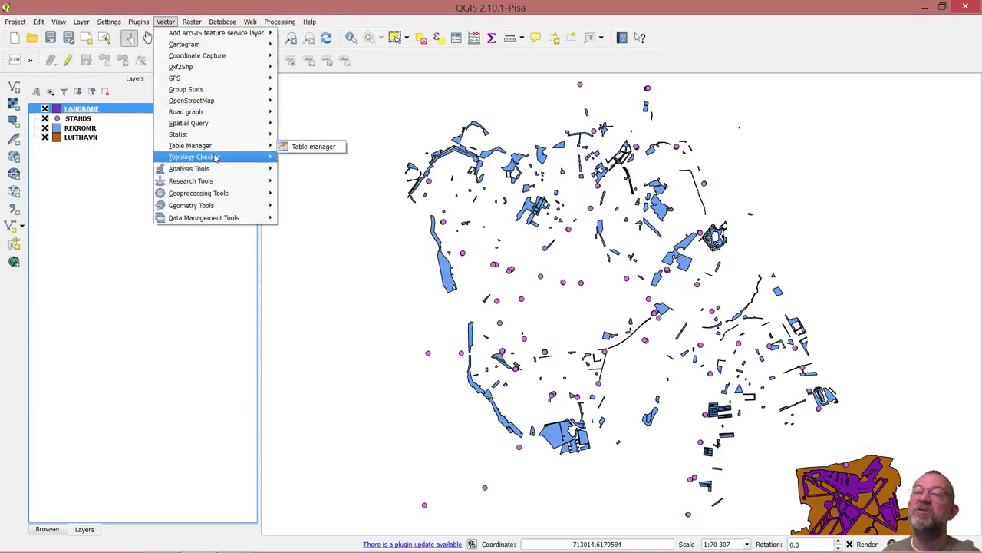
pyautogui.moveTo(223, 186)
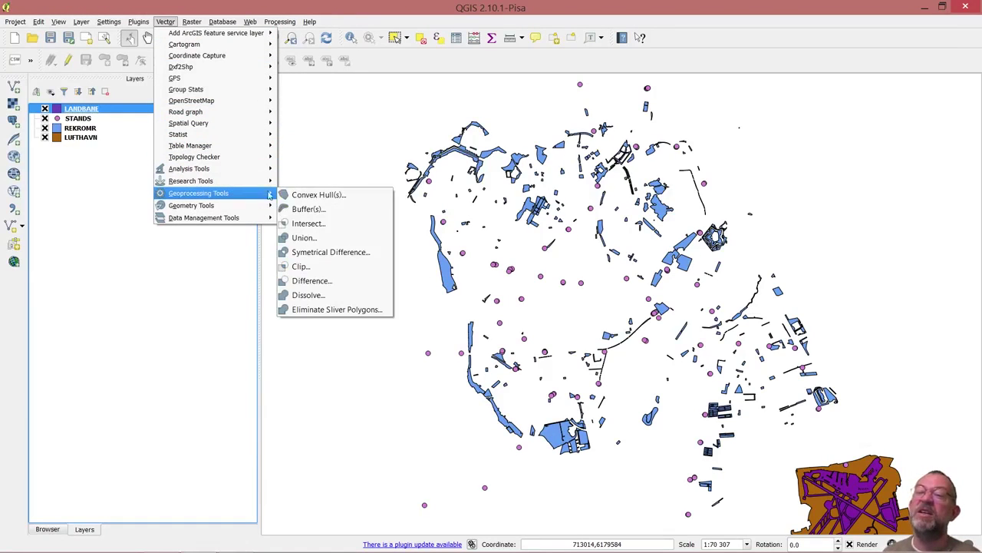
pyautogui.click(298, 208)
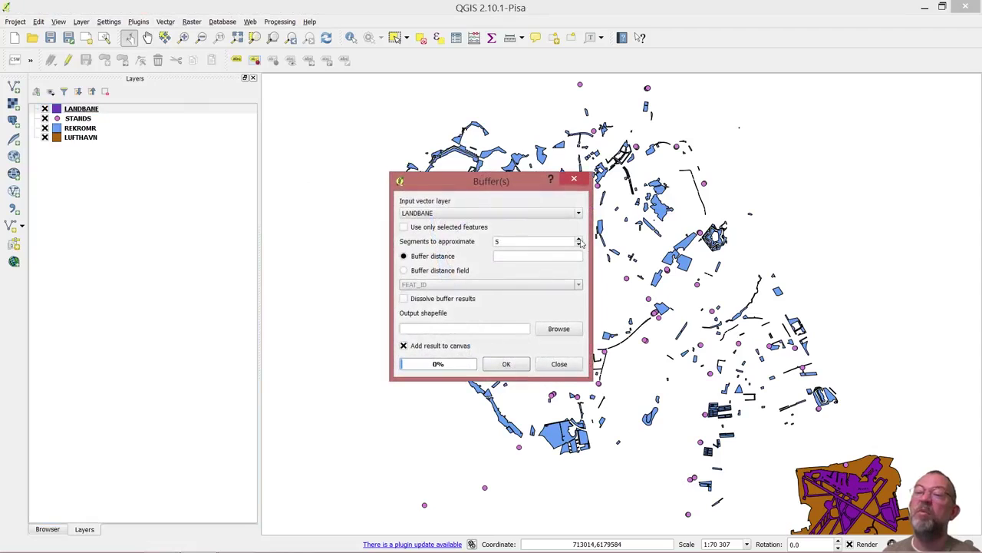
pyautogui.click(551, 257)
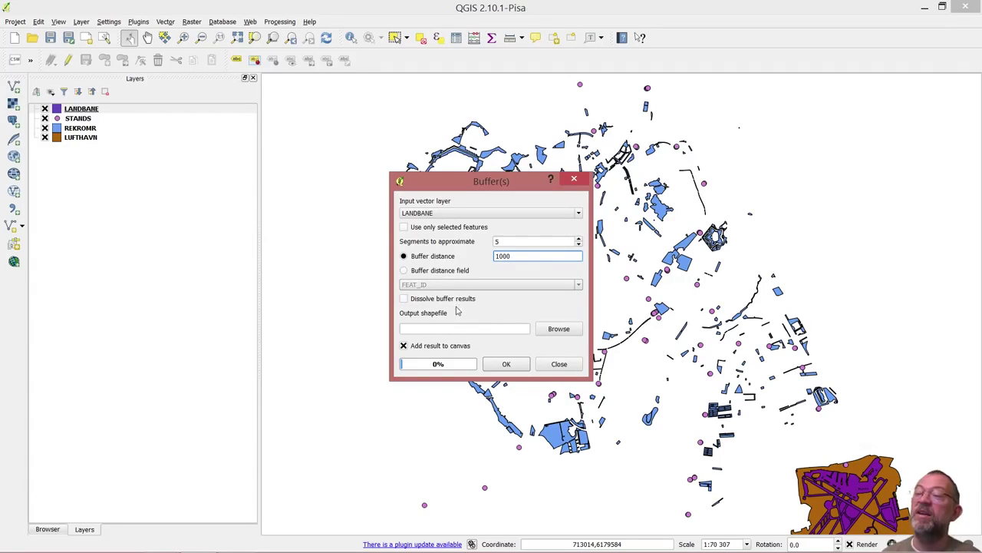
pyautogui.click(560, 330)
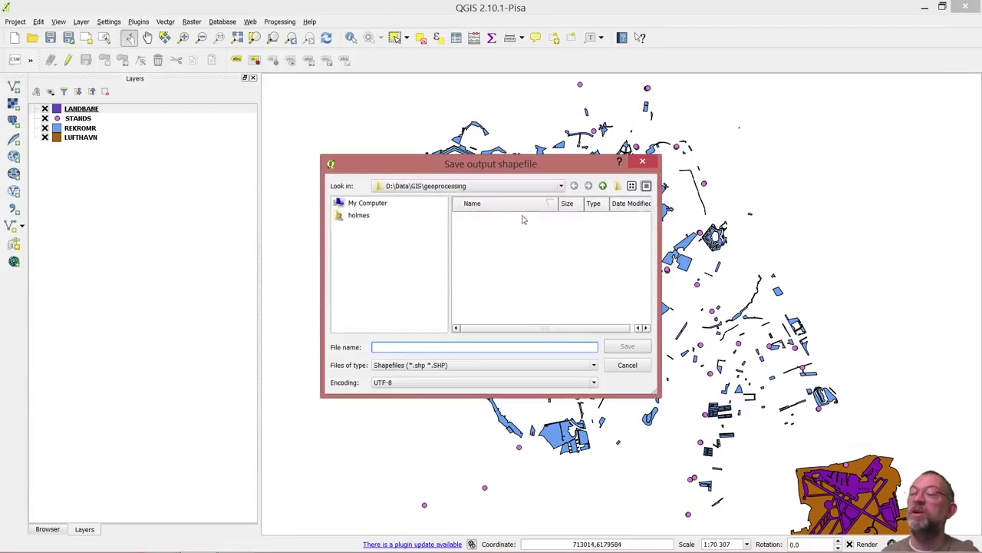
pyautogui.click(454, 348)
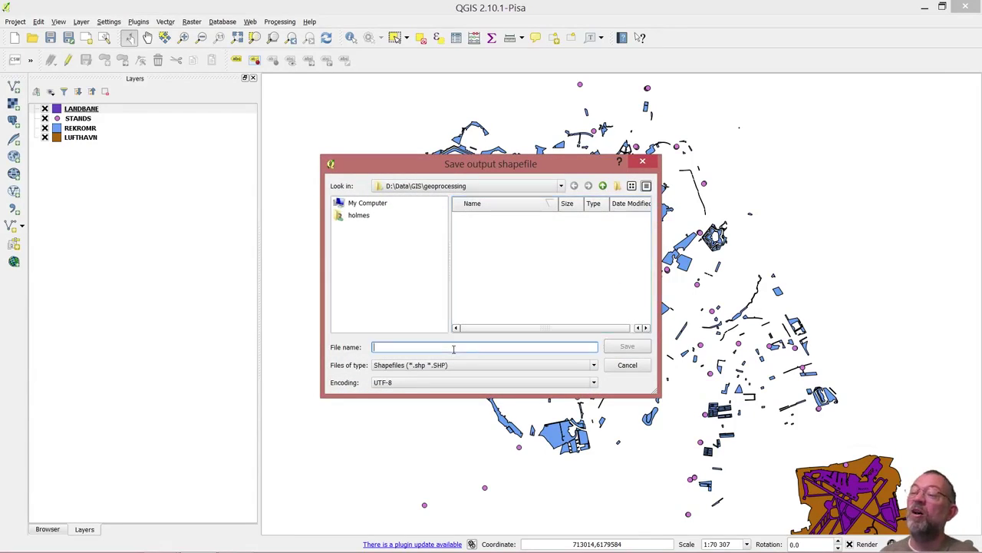
pyautogui.write('runWay')
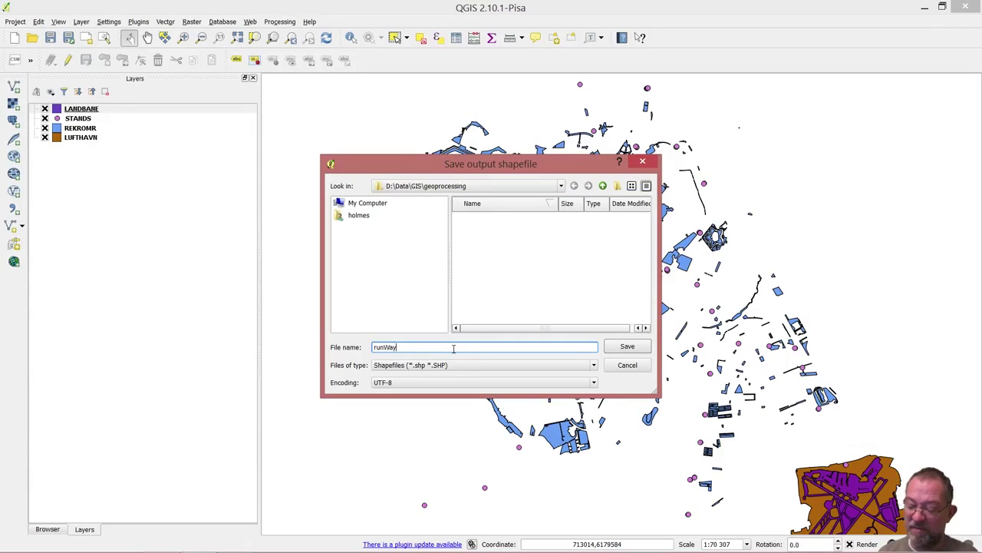
pyautogui.write('_1000')
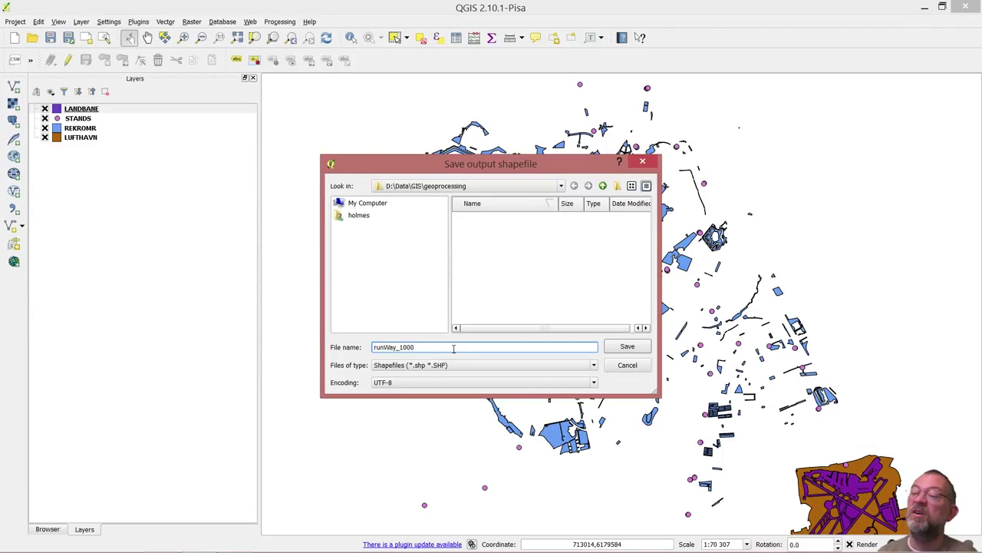
pyautogui.press('Return')
pyautogui.click(506, 364)
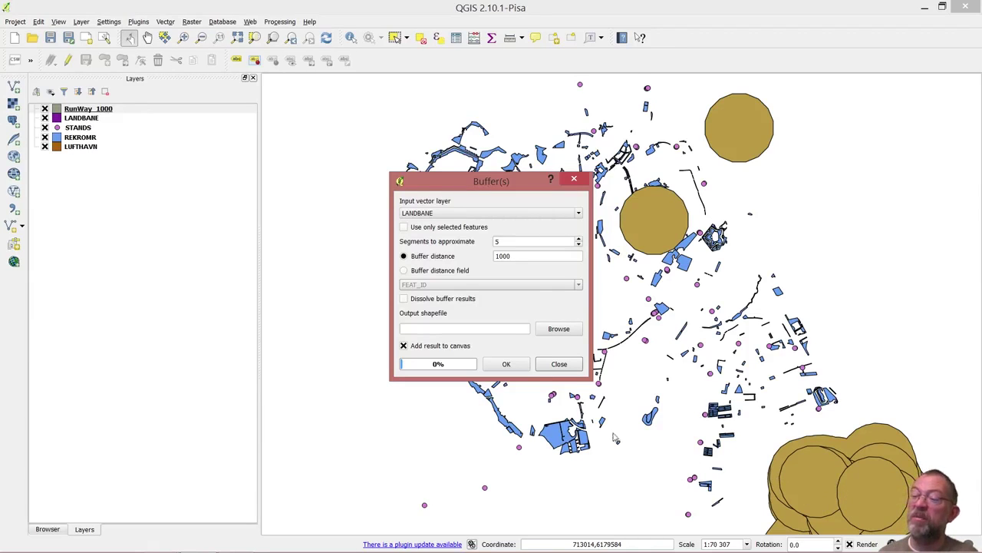
# - Create a second LANDBANE buffer of 1000 with dissolved results, saving the output shapefile as runWay_1000_dis.shp
pyautogui.click(403, 299)
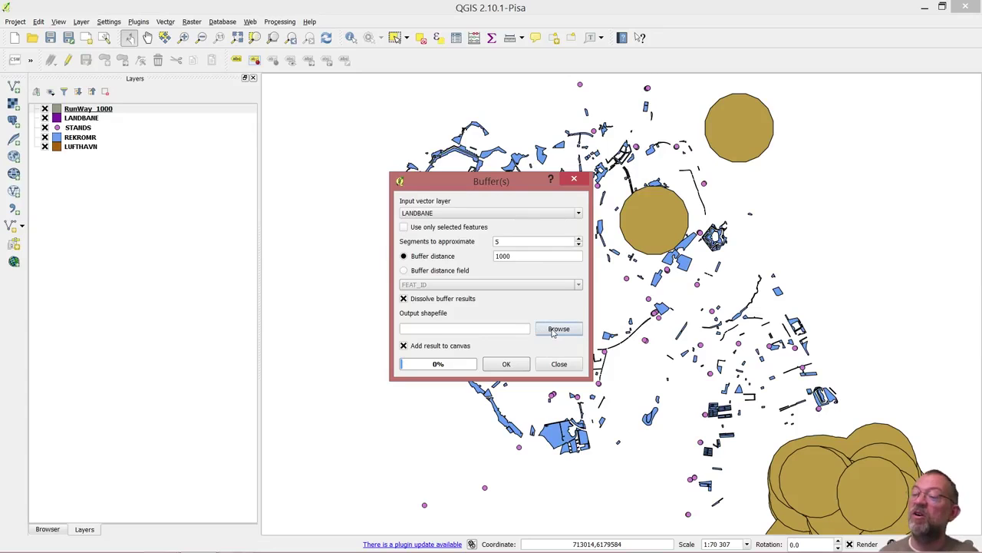
pyautogui.click(553, 331)
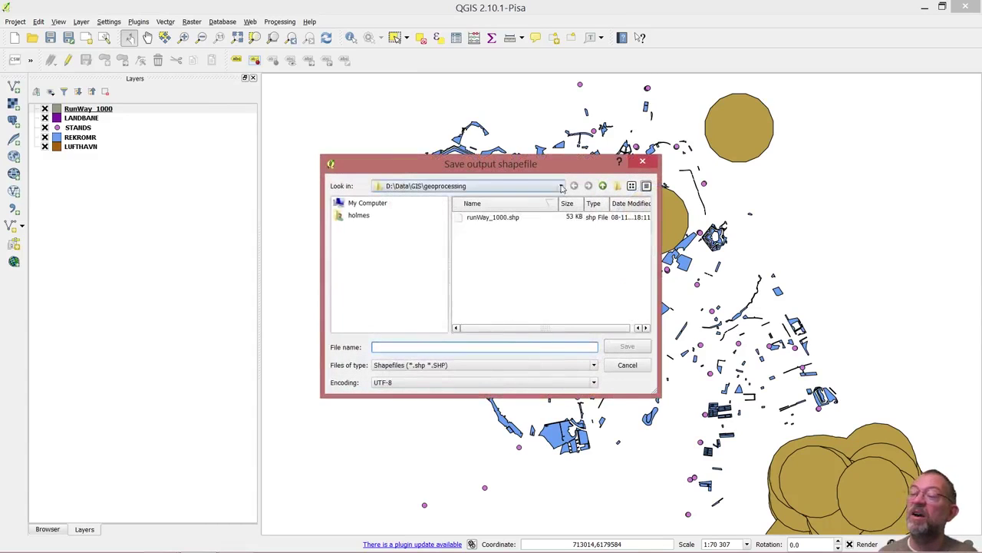
pyautogui.click(506, 218)
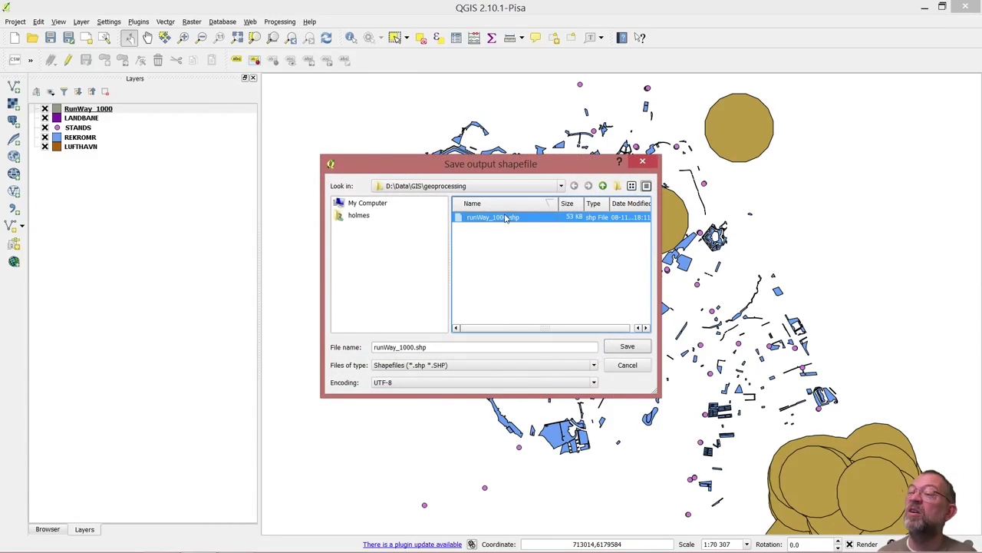
pyautogui.click(415, 347)
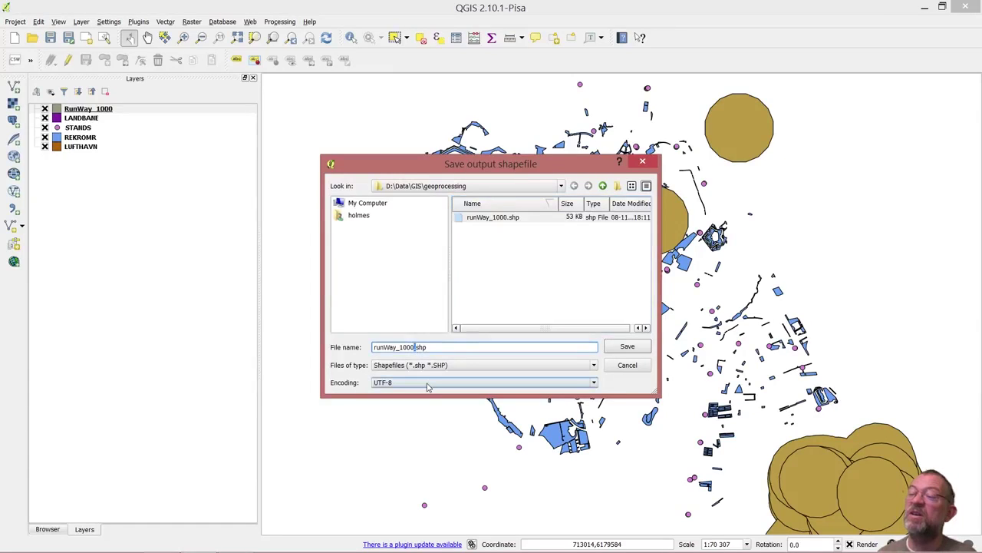
pyautogui.write('_di')
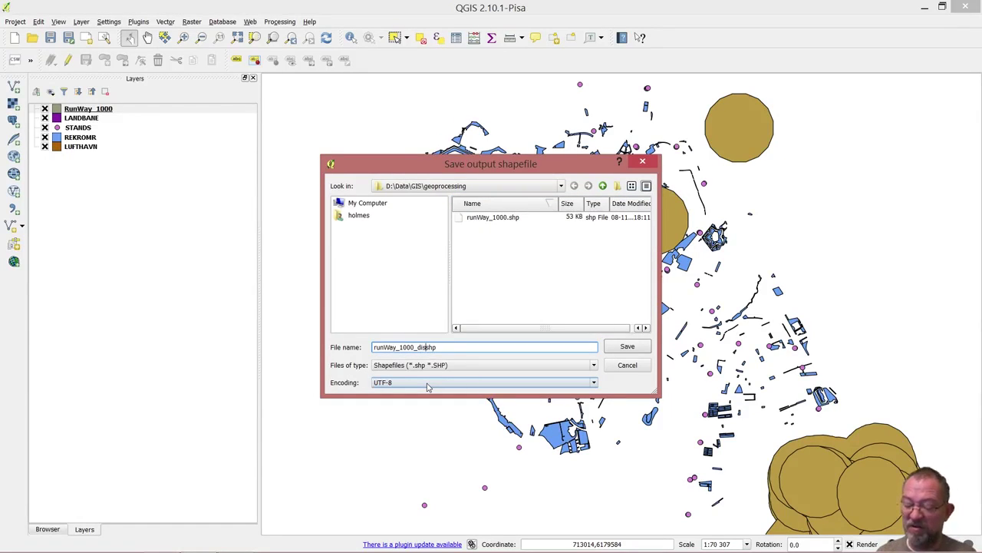
pyautogui.write('s')
pyautogui.write('s')
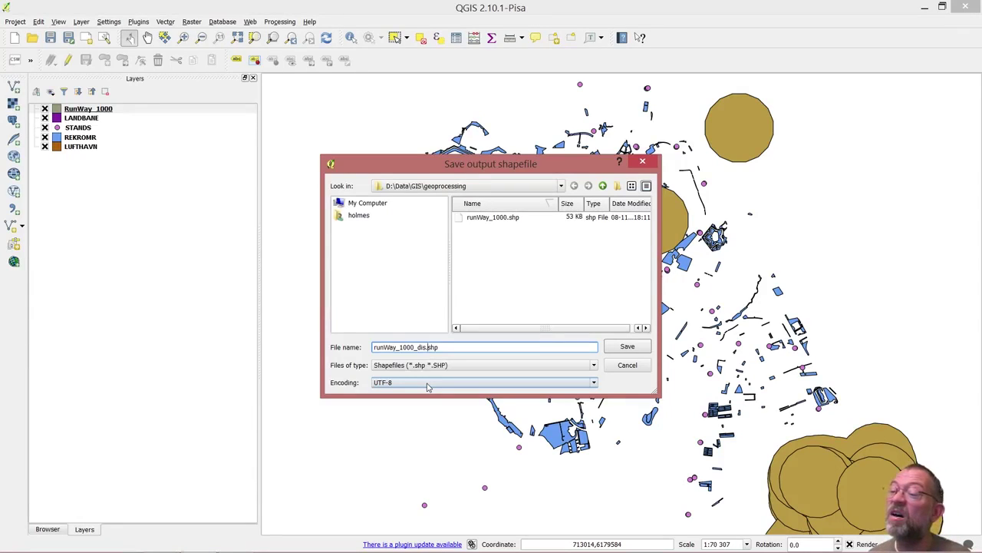
pyautogui.press('Return')
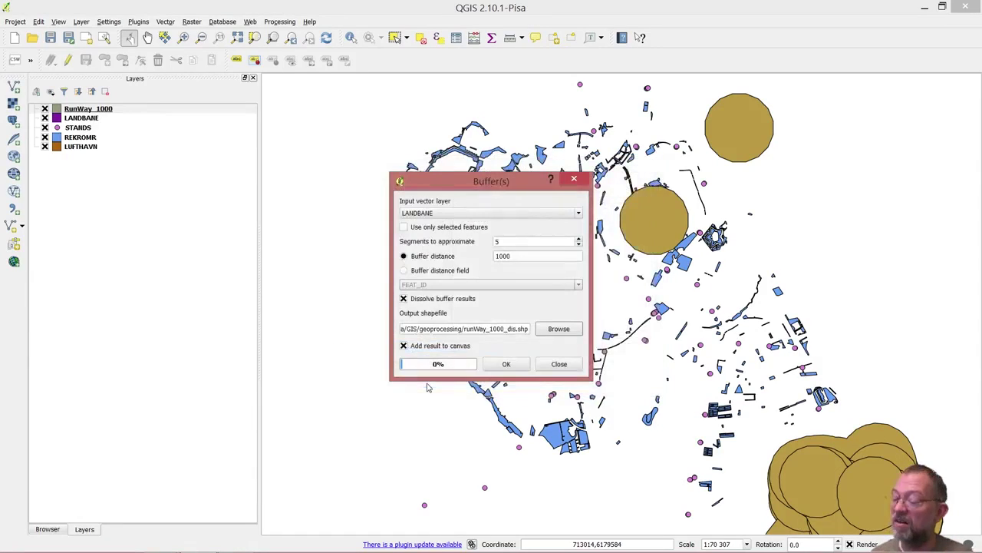
pyautogui.click(507, 363)
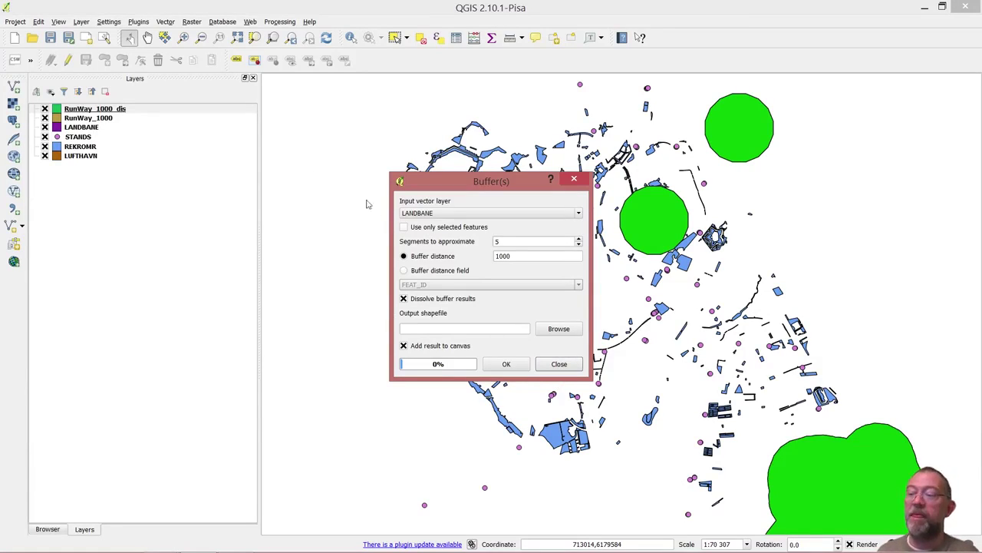
# - Buffer the REKROMR layer by a distance of 500 with dissolved results, saving the output shapefile as rek_500
pyautogui.click(415, 215)
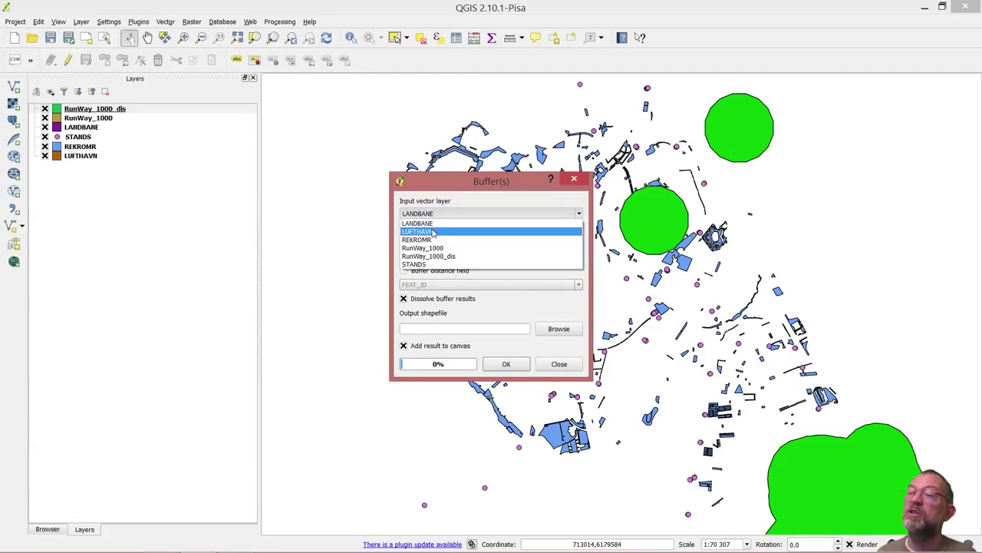
pyautogui.click(434, 240)
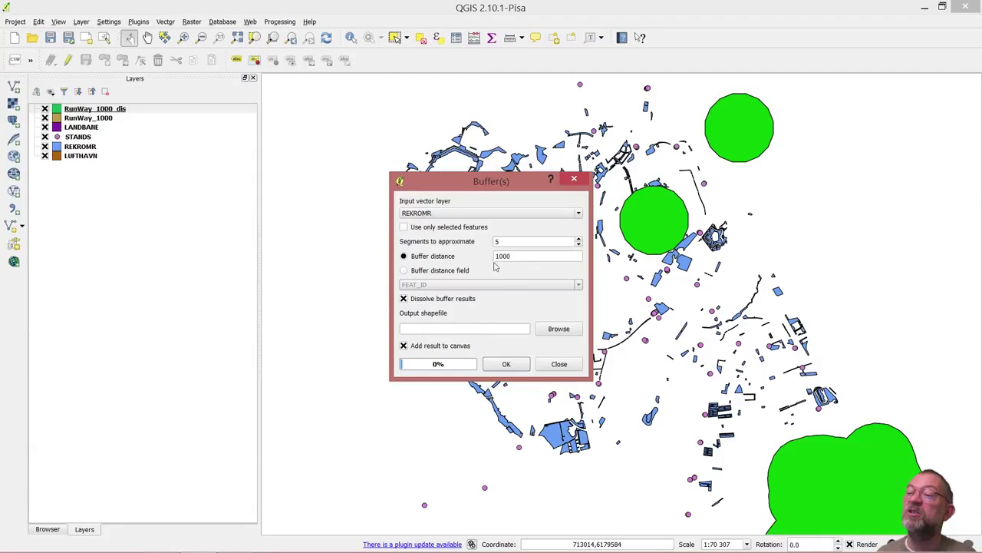
pyautogui.moveTo(502, 259); pyautogui.dragTo(487, 261)
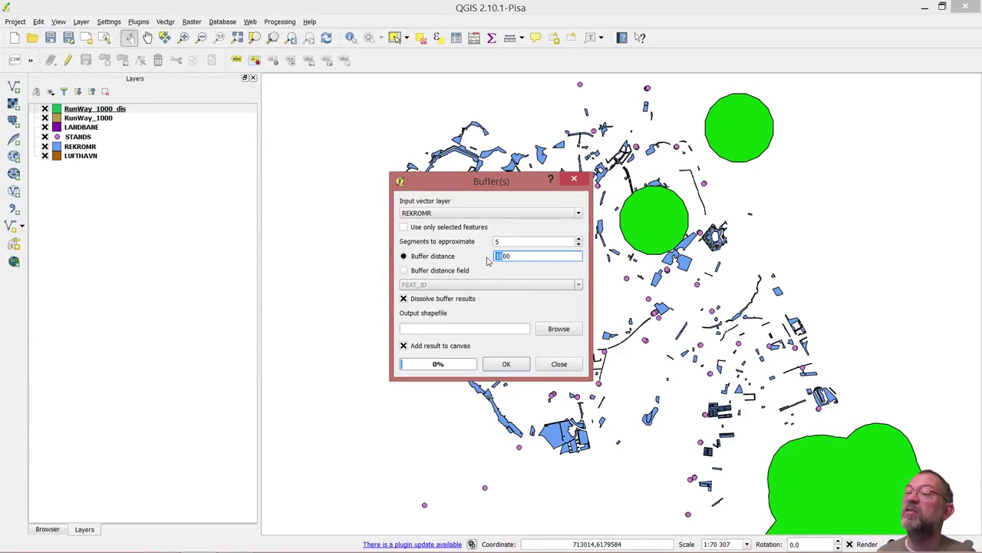
pyautogui.write('5')
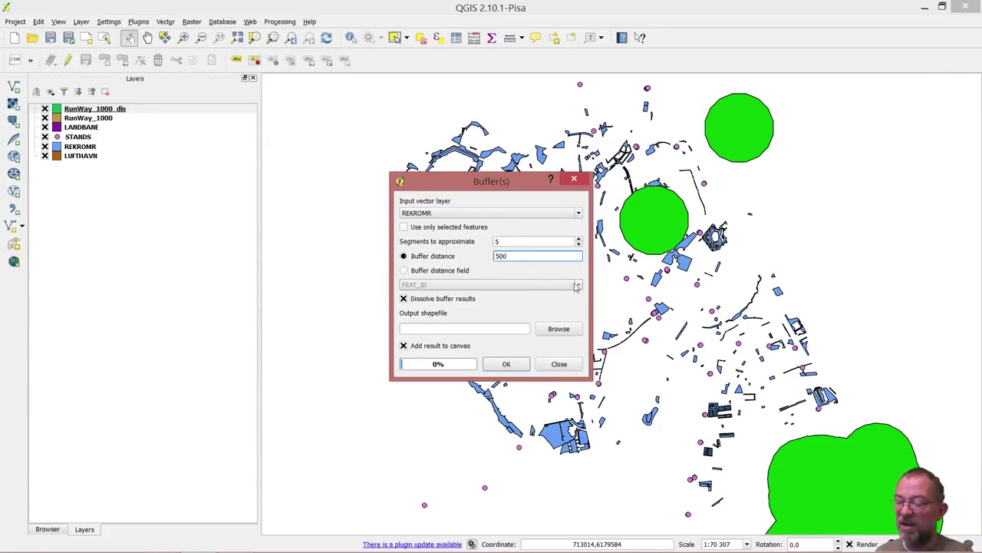
pyautogui.click(557, 329)
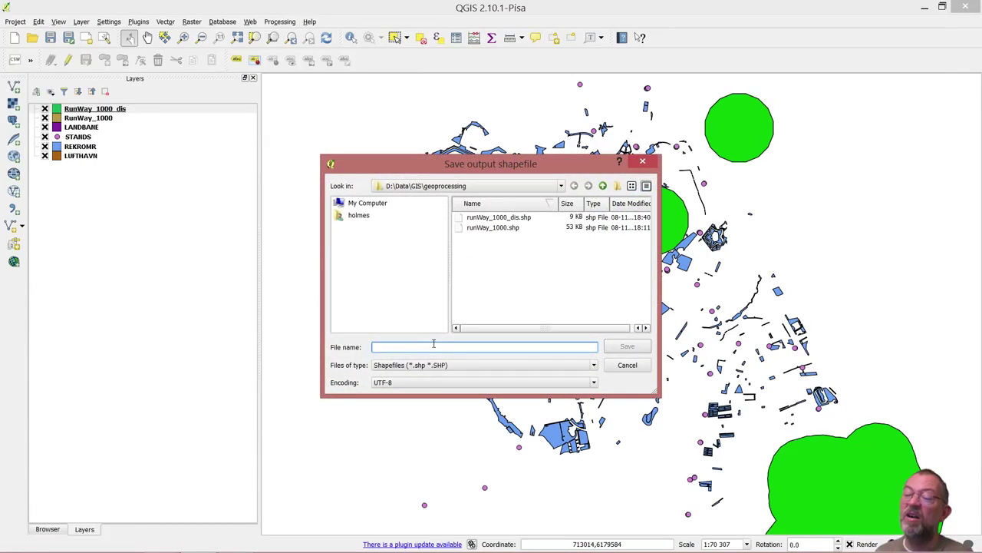
pyautogui.write('rek')
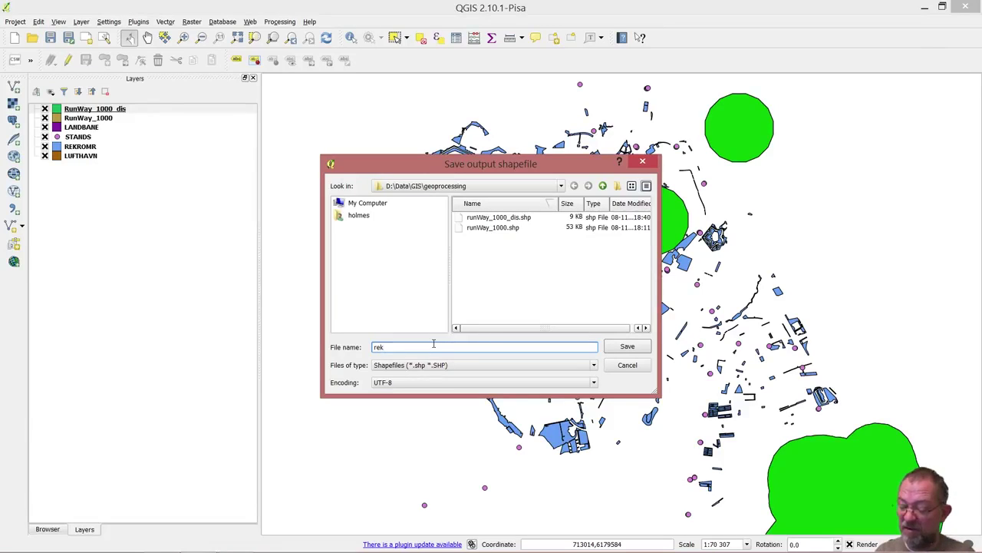
pyautogui.write('_500')
pyautogui.press('Return')
pyautogui.click(505, 365)
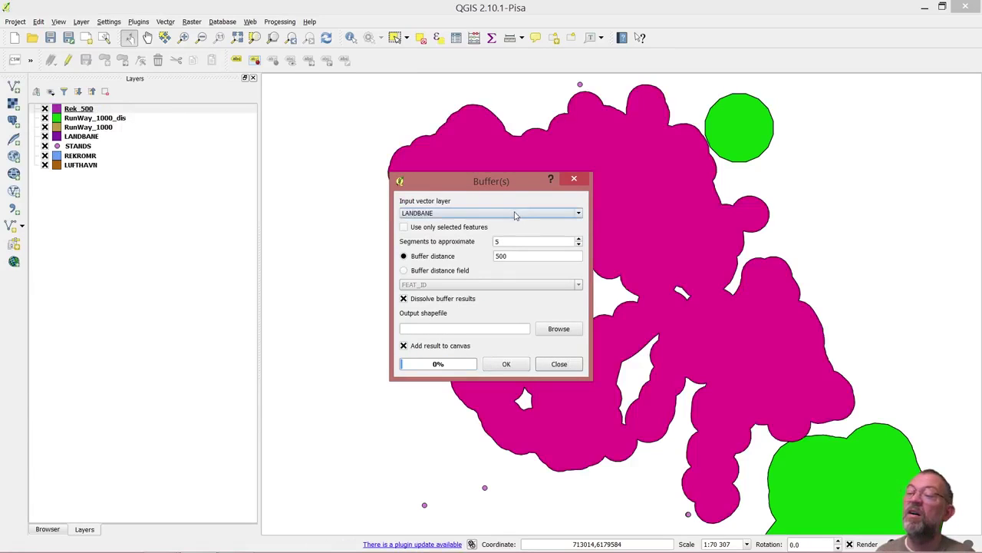
# - Buffer the STANDS layer by 500 with dissolved results, save the output shapefile as station_500, and close the Buffer dialog
pyautogui.click(516, 215)
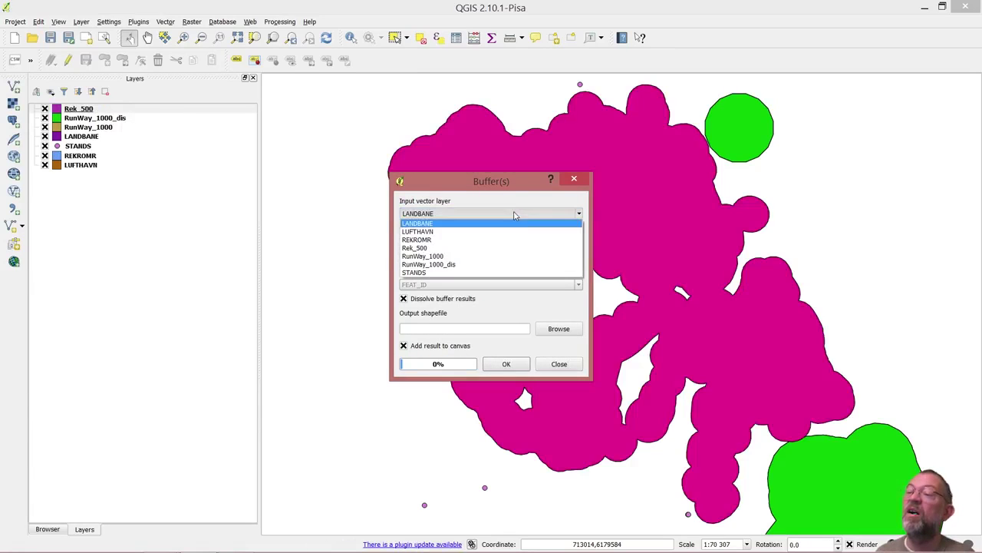
pyautogui.click(492, 272)
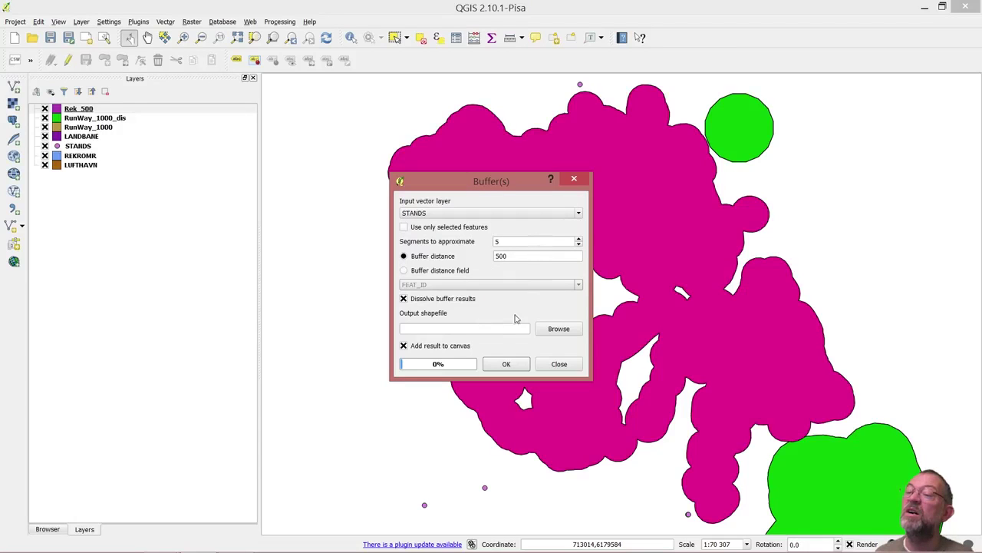
pyautogui.click(559, 329)
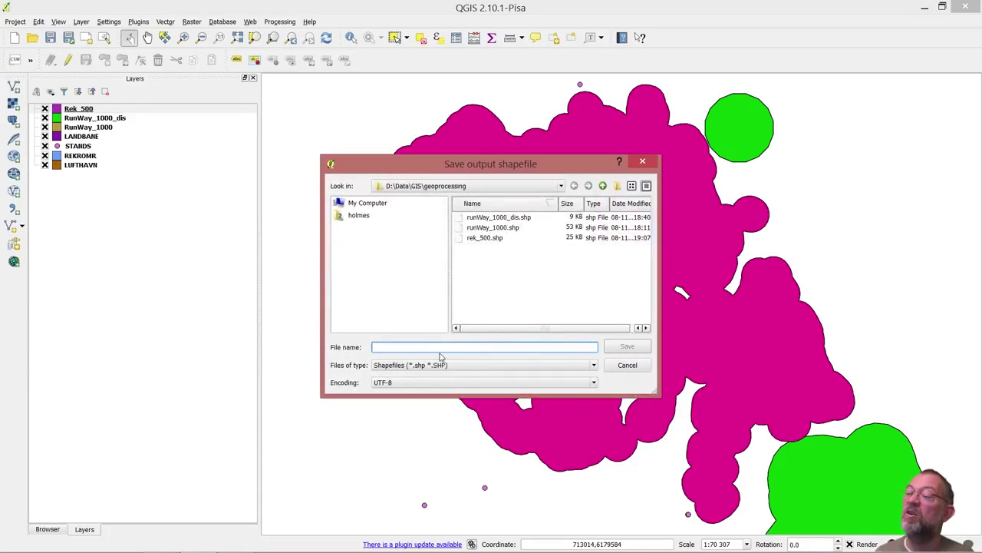
pyautogui.write('station_5')
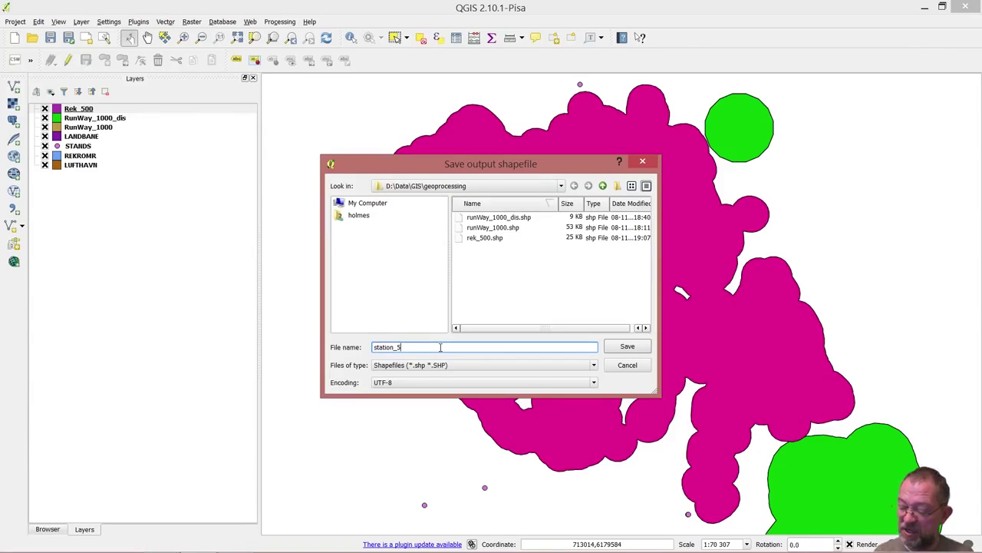
pyautogui.write('00')
pyautogui.press('Return')
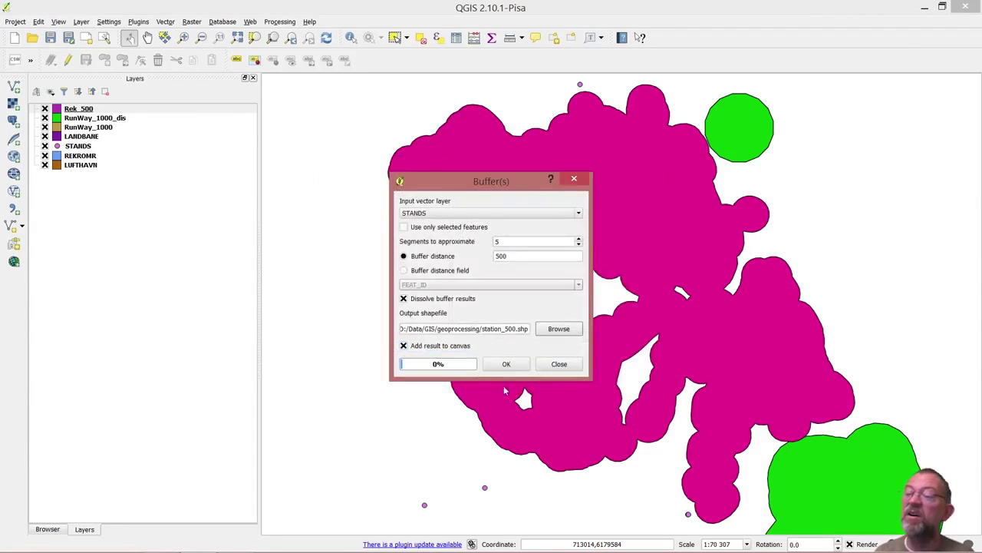
pyautogui.click(507, 366)
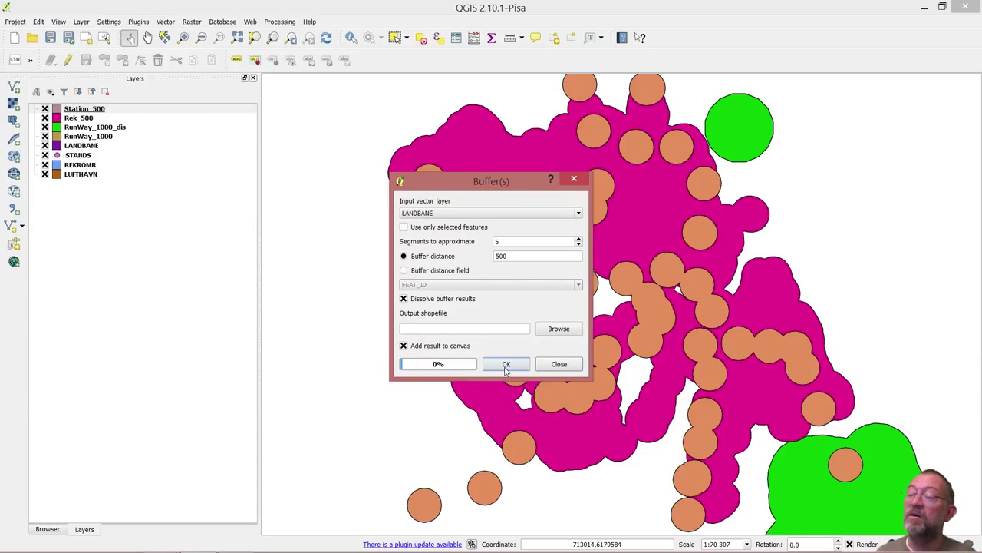
pyautogui.click(560, 365)
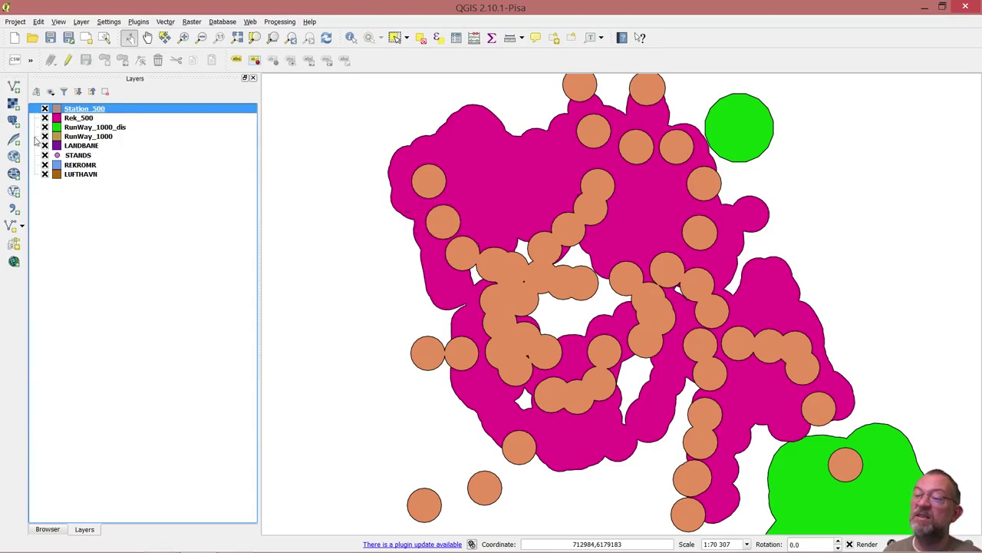
# - Make the dissolved runway buffer, RunWay_1000_dis, the active layer
pyautogui.click(92, 128)
pyautogui.moveTo(92, 128)
pyautogui.mouseDown()
pyautogui.moveTo(90, 106)
pyautogui.moveTo(90, 126)
pyautogui.mouseUp()
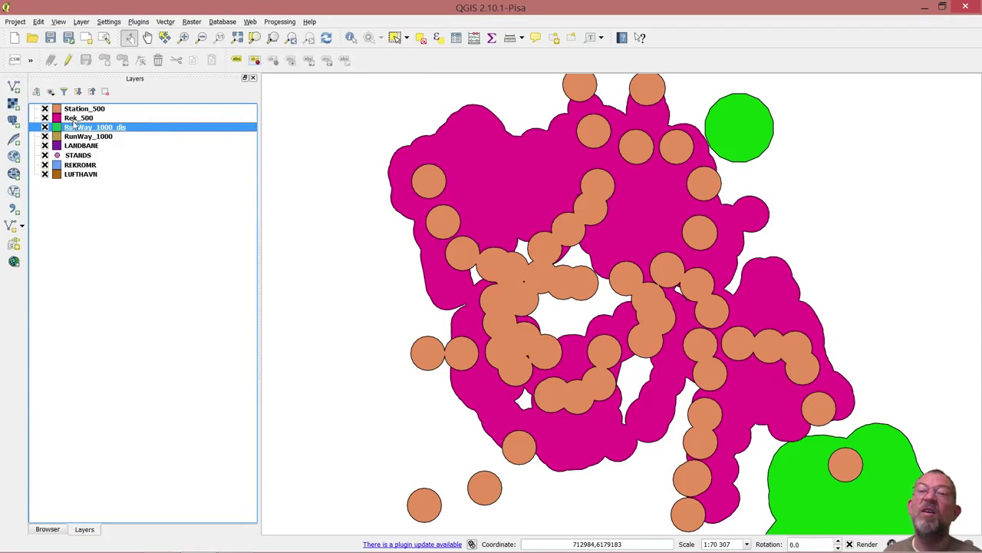
# - Move the RunWay_1000_dis layer to the top of the layer order, above Station_500 and Rek_500
pyautogui.moveTo(74, 132); pyautogui.dragTo(68, 110)
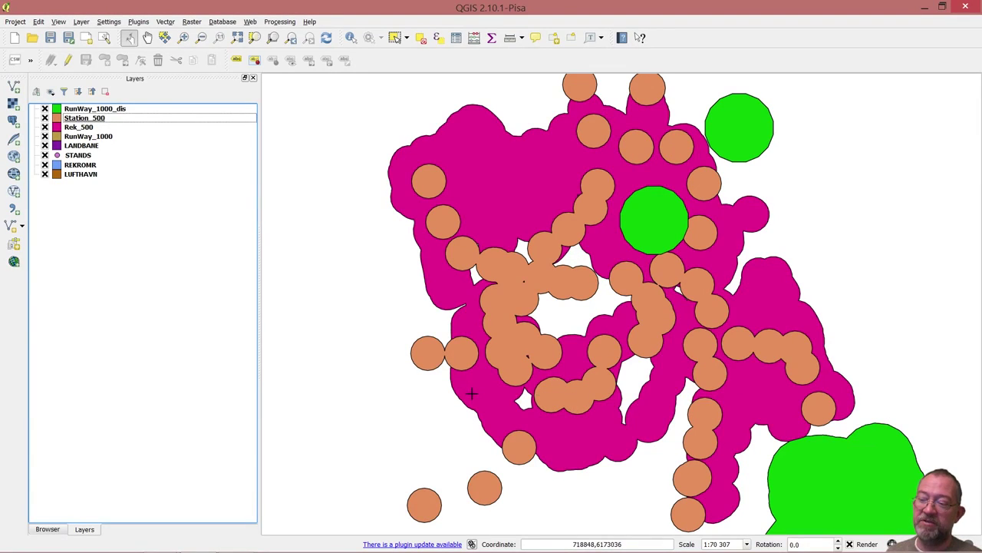
# - Intersect the Rek_500 layer with Station_500, save the output shapefile as ok_location, and close the Intersect dialog
pyautogui.click(165, 21)
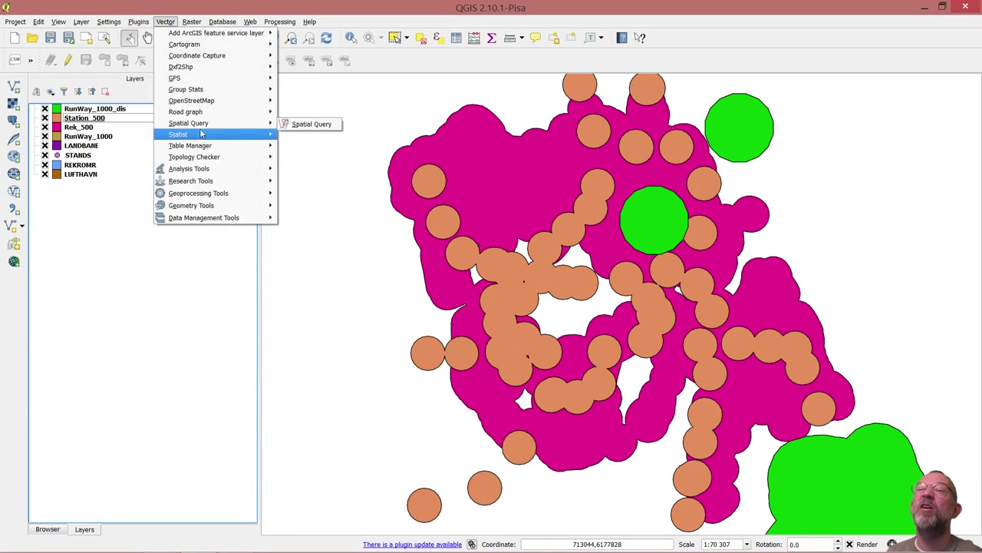
pyautogui.moveTo(219, 194)
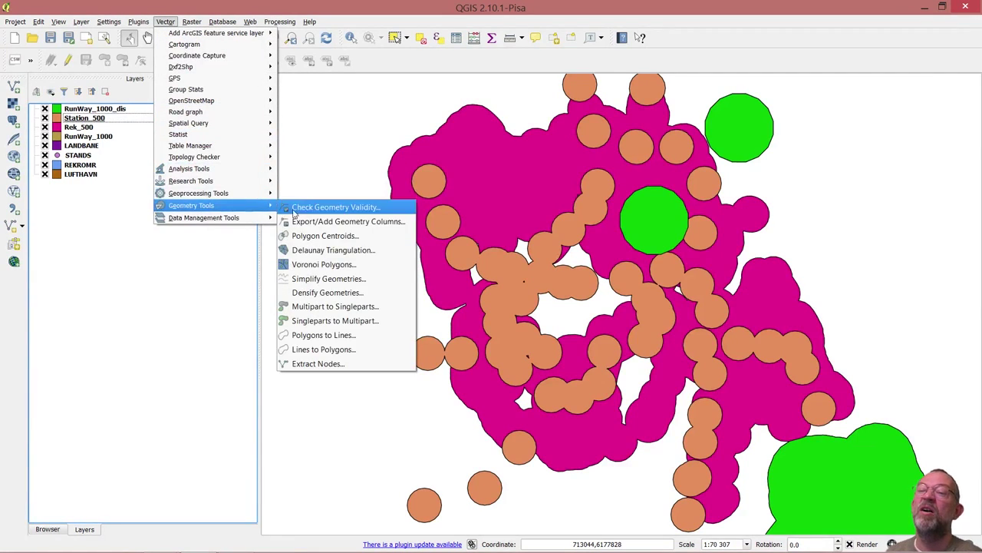
pyautogui.moveTo(268, 193)
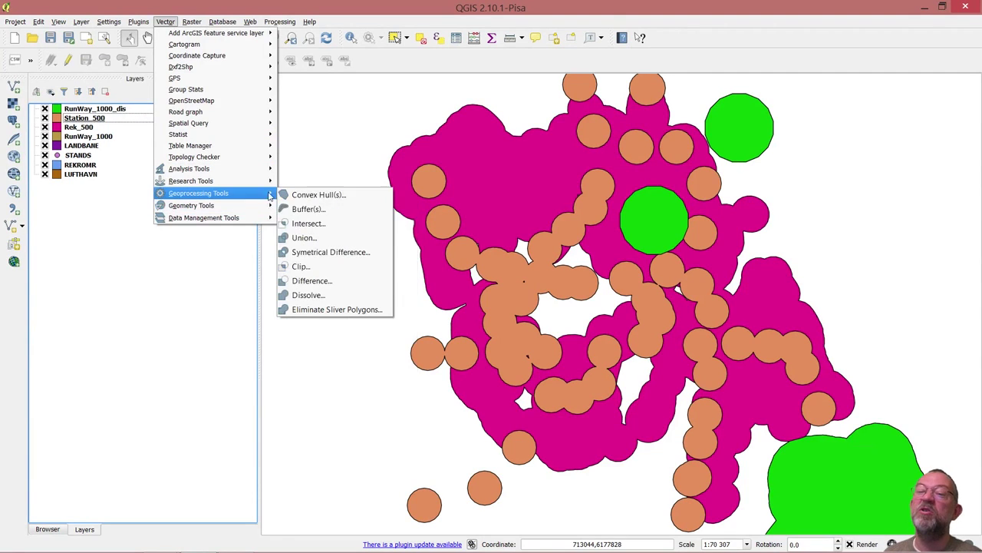
pyautogui.click(311, 229)
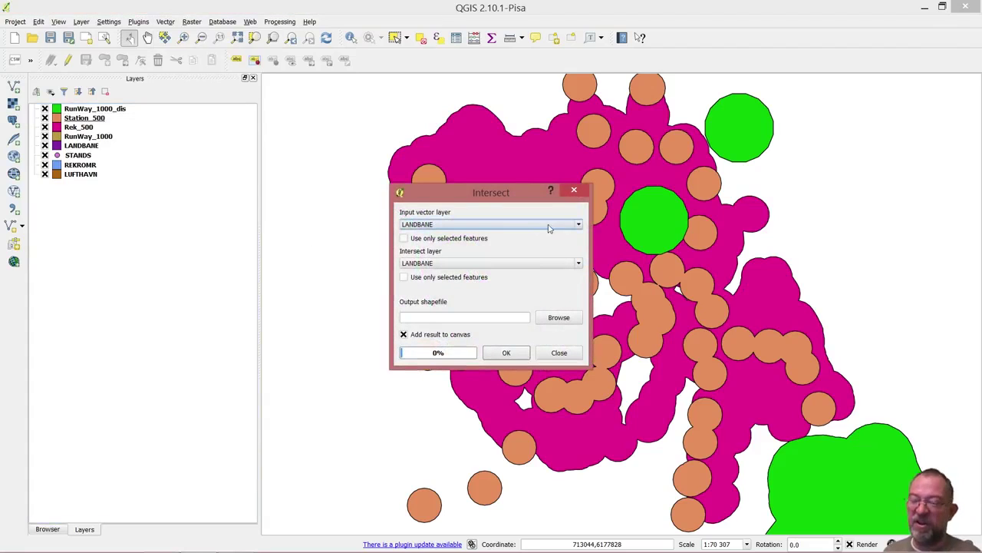
pyautogui.click(506, 226)
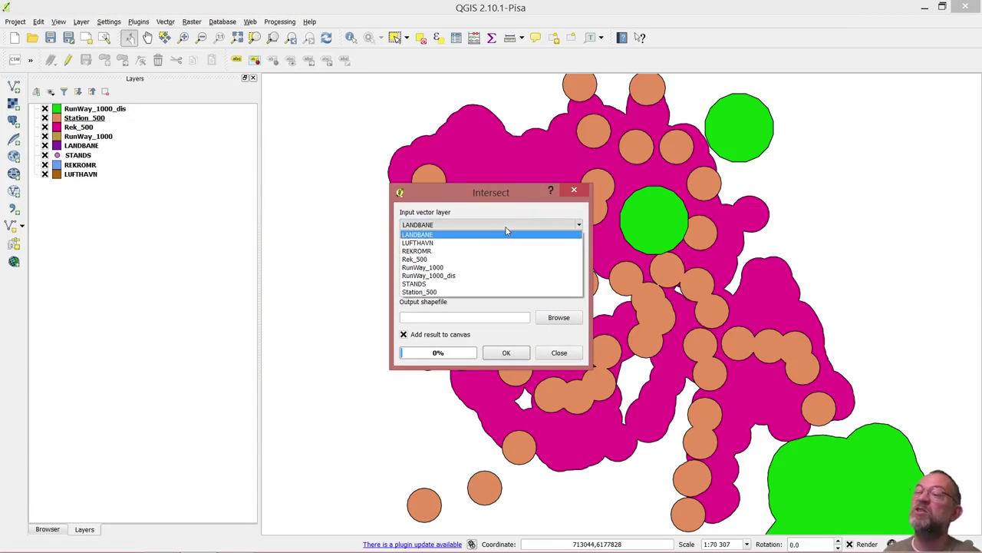
pyautogui.click(473, 262)
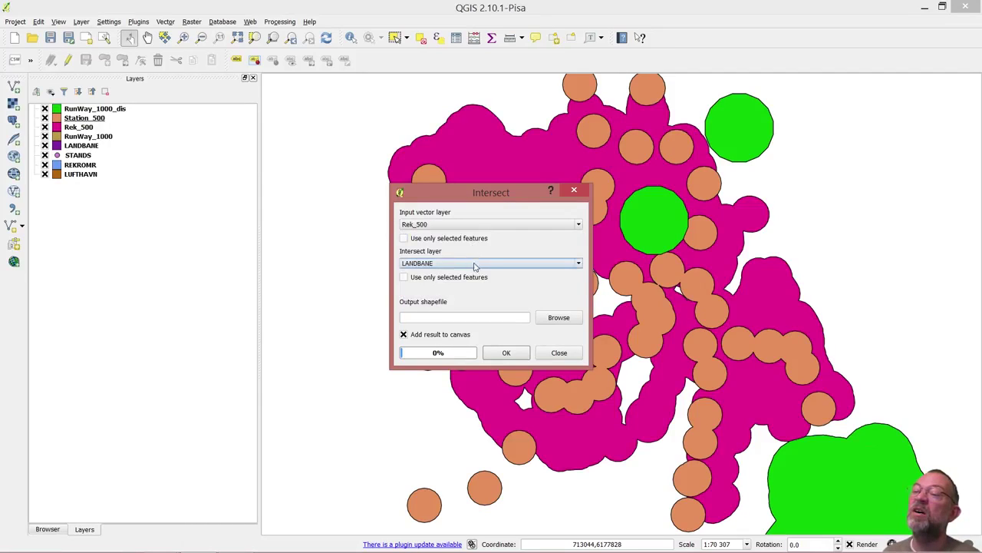
pyautogui.click(473, 264)
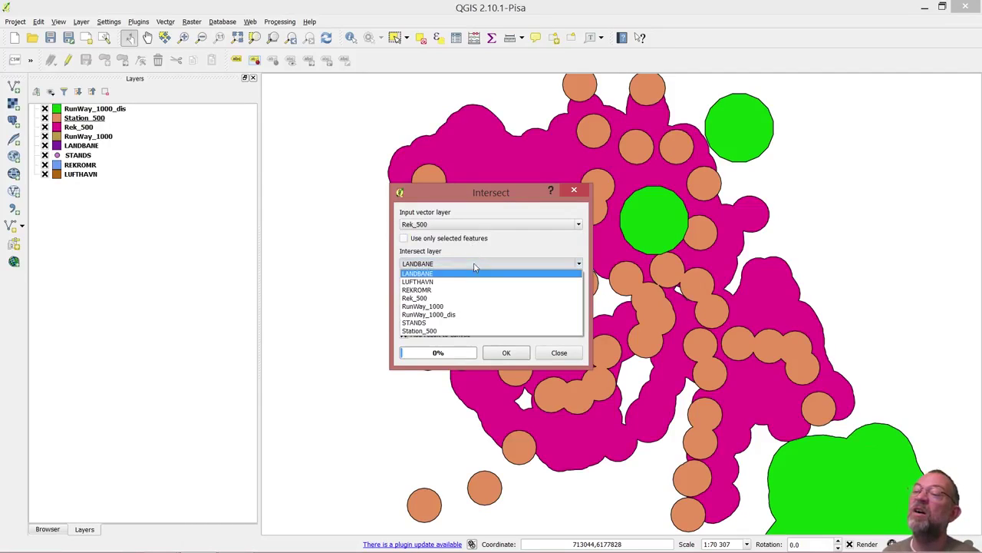
pyautogui.click(467, 330)
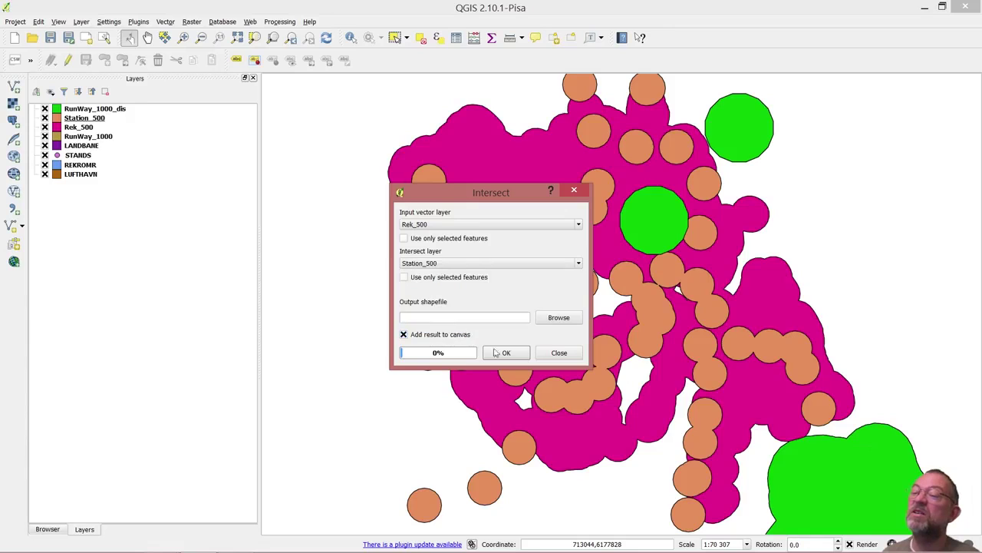
pyautogui.click(560, 318)
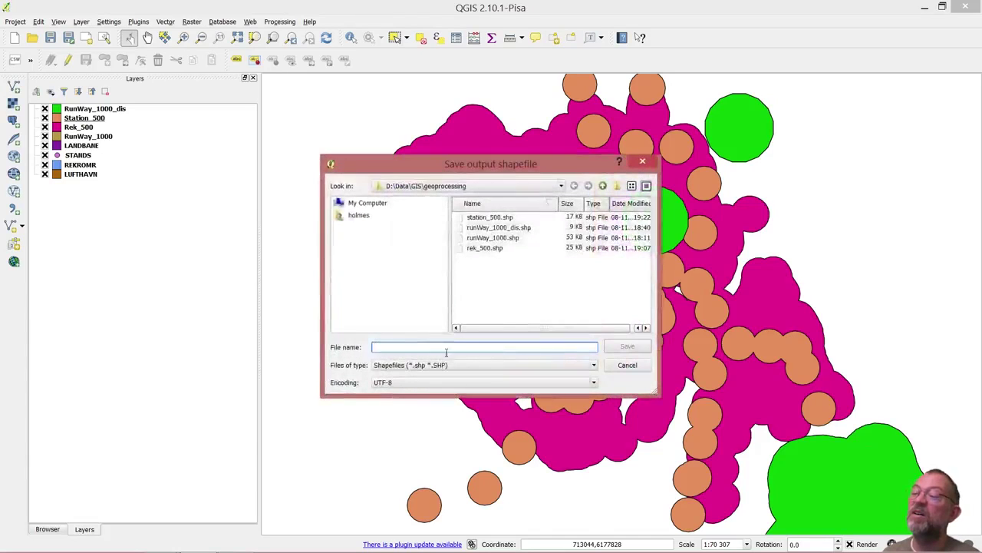
pyautogui.write('ok_location')
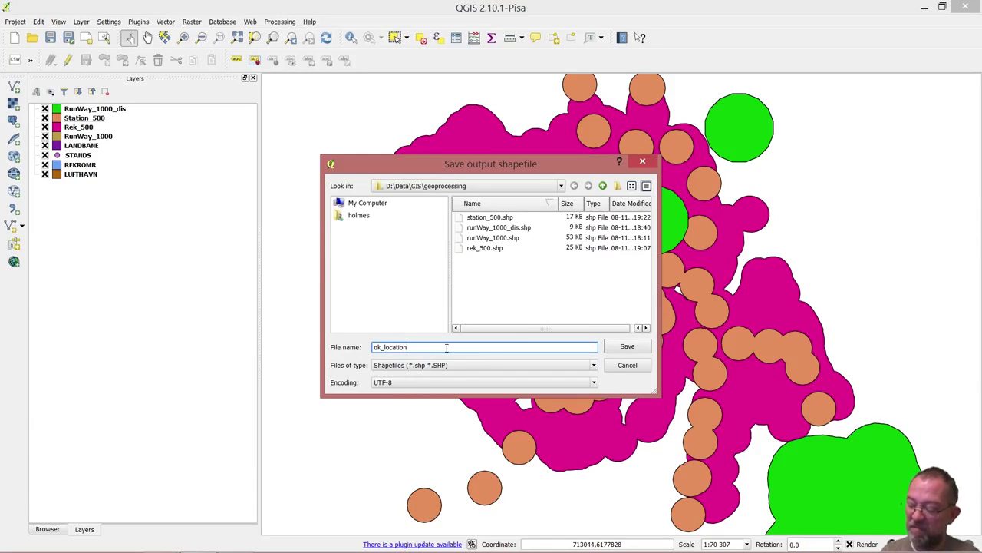
pyautogui.click(623, 347)
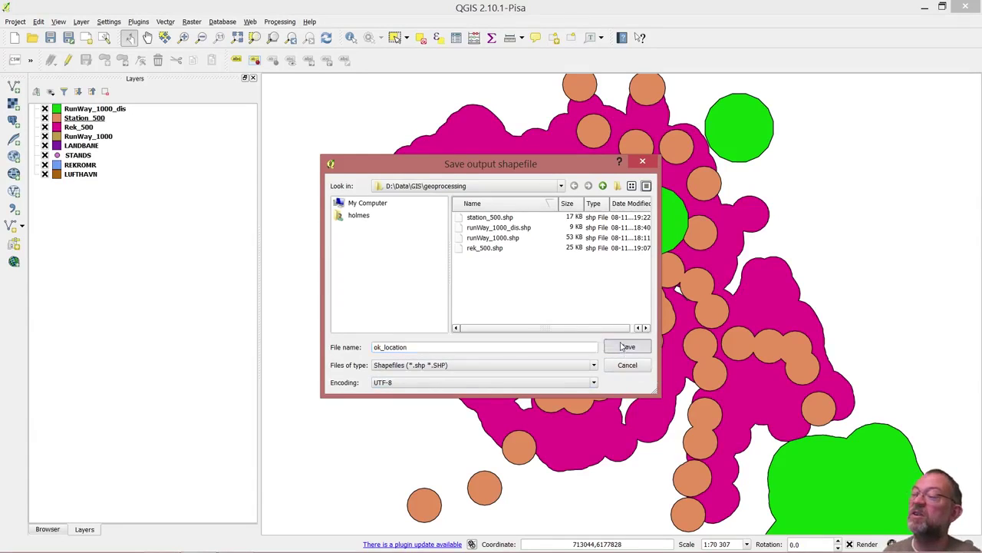
pyautogui.click(502, 353)
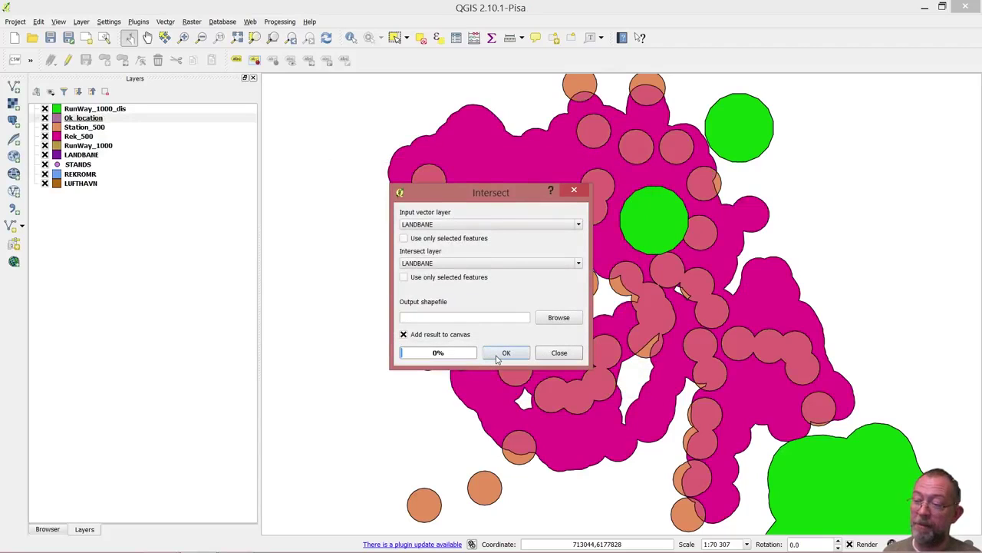
pyautogui.click(560, 354)
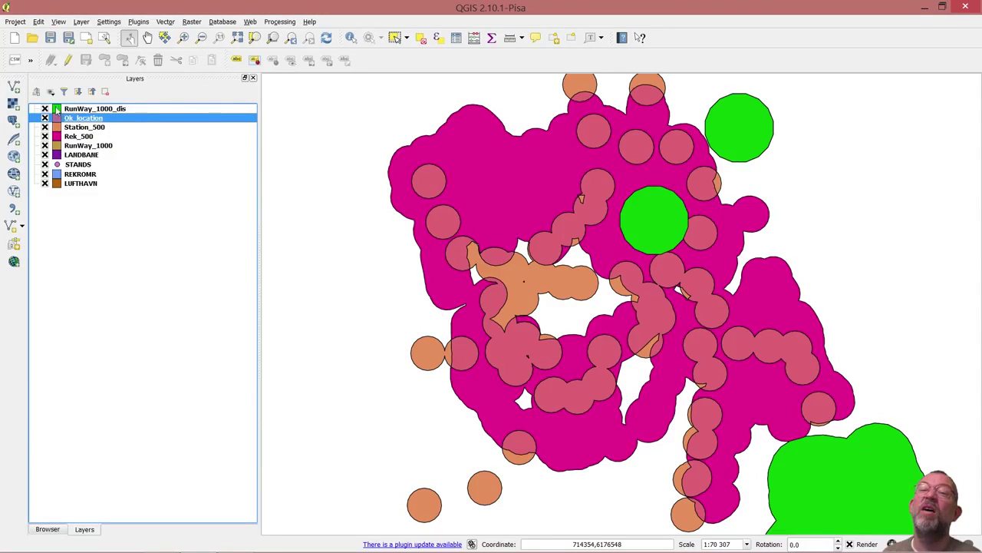
# - Hide every layer except Ok_location so that only the intersection result is drawn on the map
pyautogui.click(45, 108)
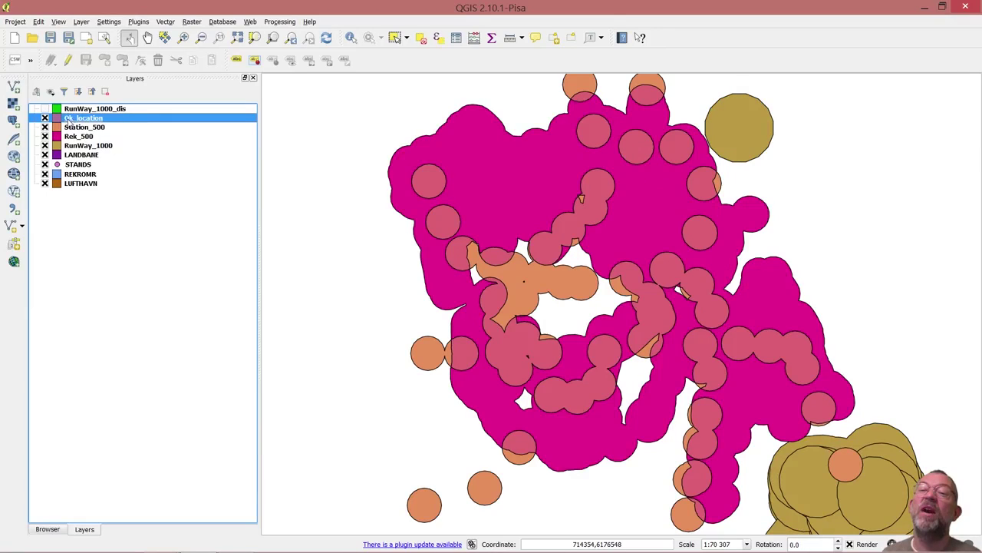
pyautogui.click(45, 126)
pyautogui.click(45, 136)
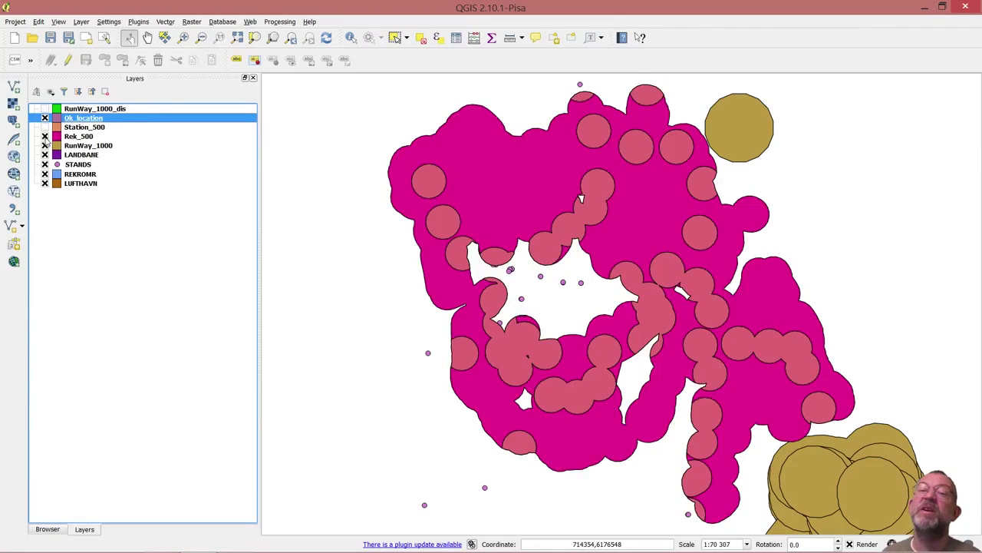
pyautogui.click(45, 145)
pyautogui.click(45, 154)
pyautogui.click(44, 164)
pyautogui.click(44, 174)
pyautogui.click(45, 183)
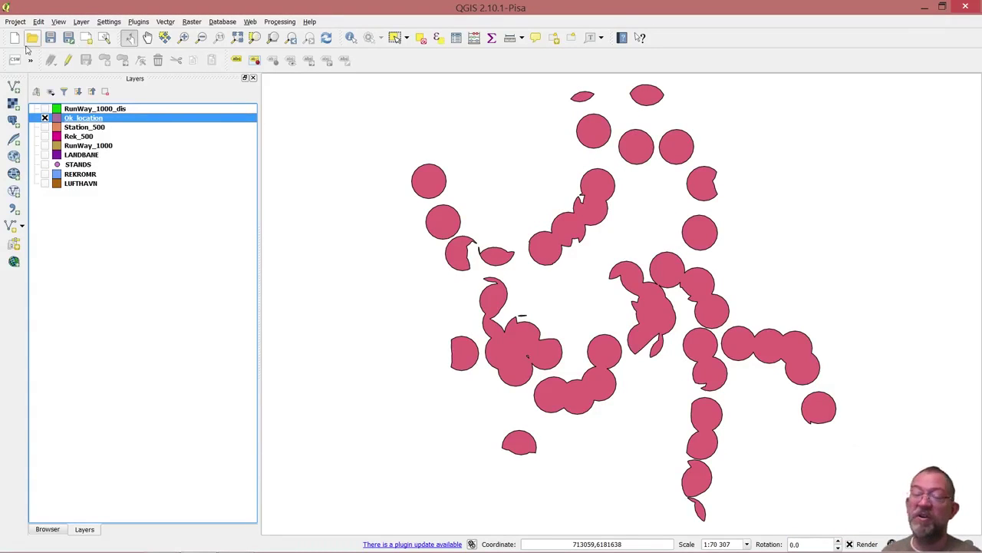
pyautogui.click(46, 108)
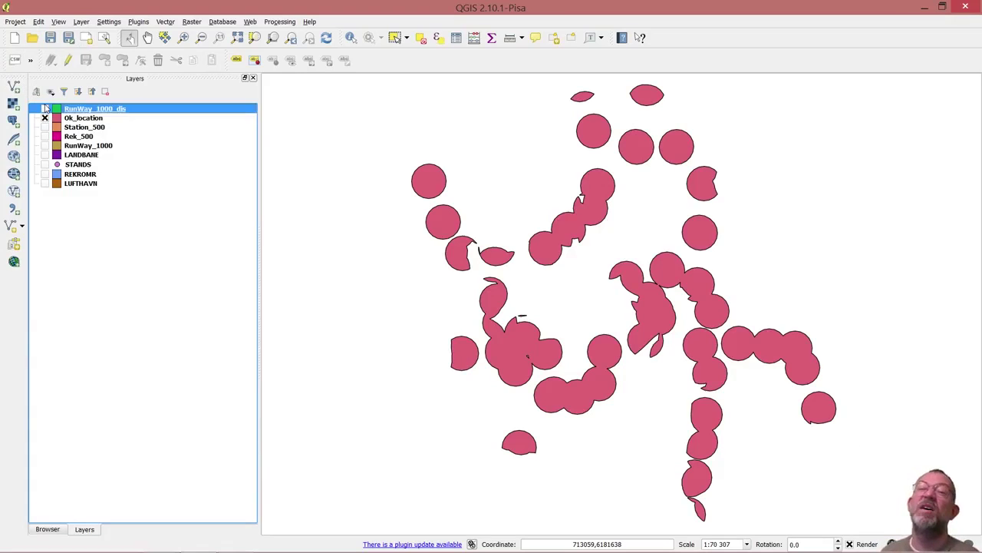
pyautogui.click(44, 109)
pyautogui.click(44, 108)
pyautogui.doubleClick(45, 109)
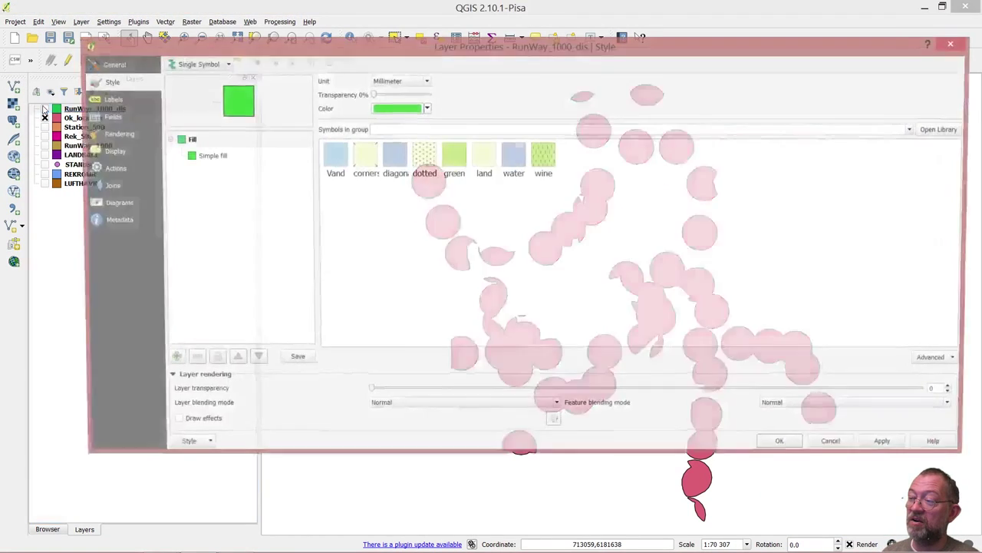
pyautogui.click(956, 44)
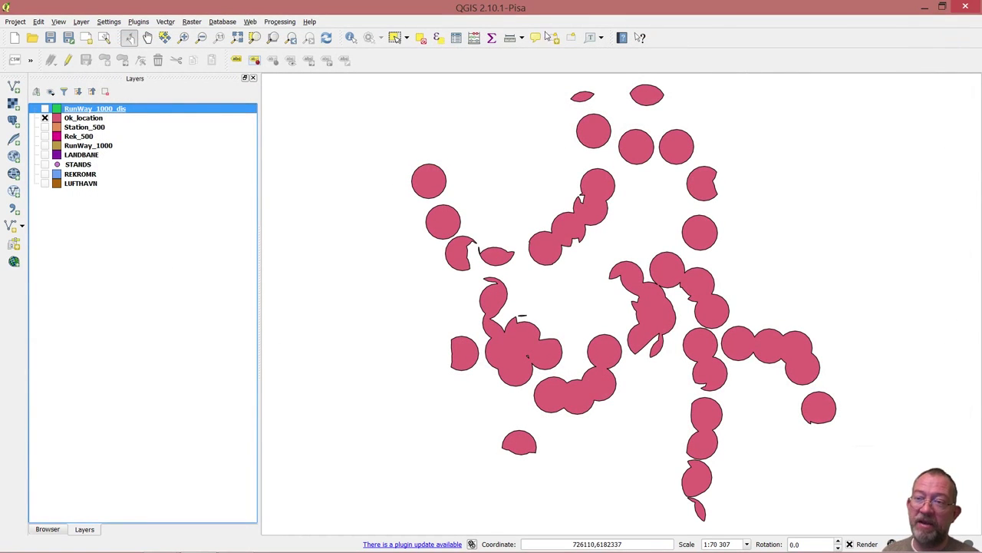
# - Subtract RunWay_1000_dis from Ok_location with the Difference tool, save the output shapefile as final_locations, and close the dialog
pyautogui.click(165, 23)
pyautogui.moveTo(246, 194)
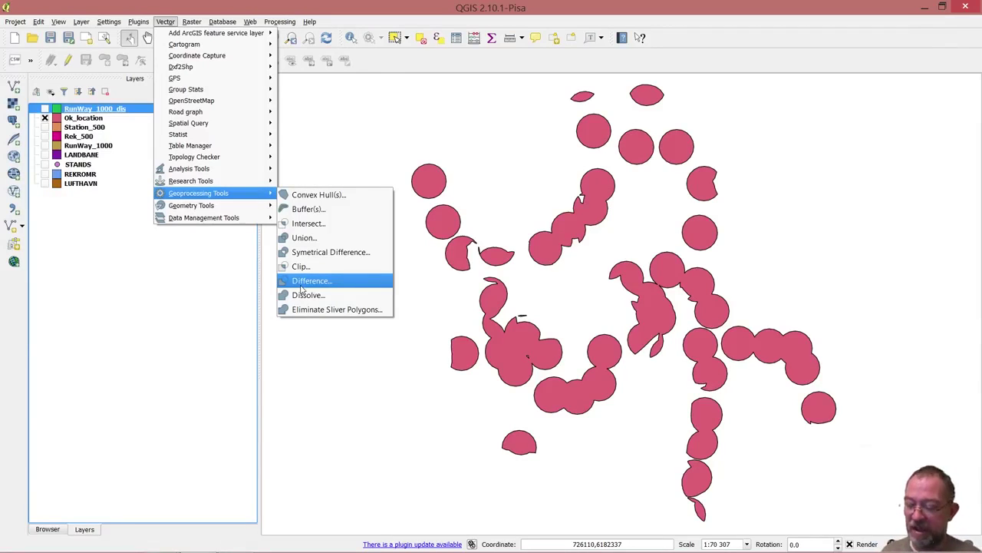
pyautogui.click(302, 289)
pyautogui.click(509, 225)
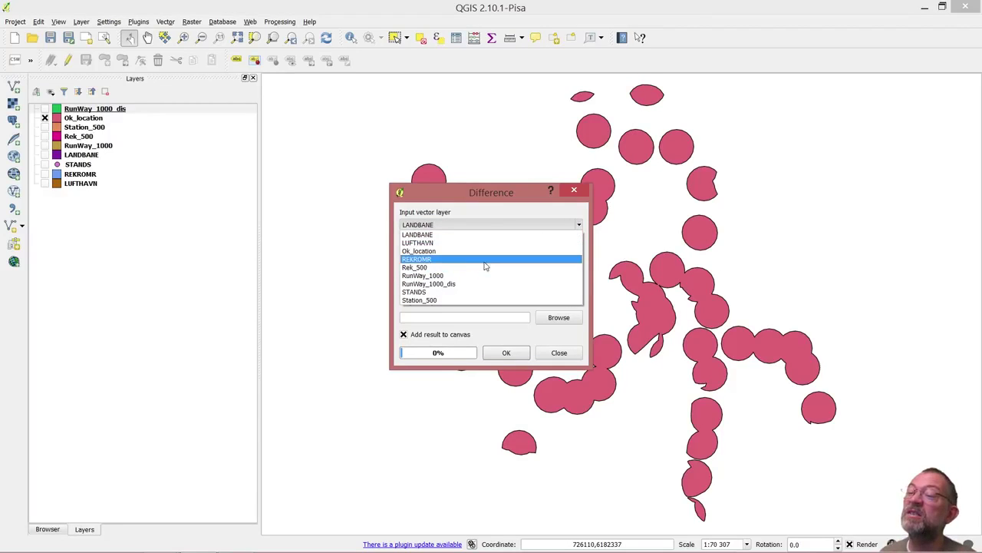
pyautogui.click(486, 252)
pyautogui.click(487, 264)
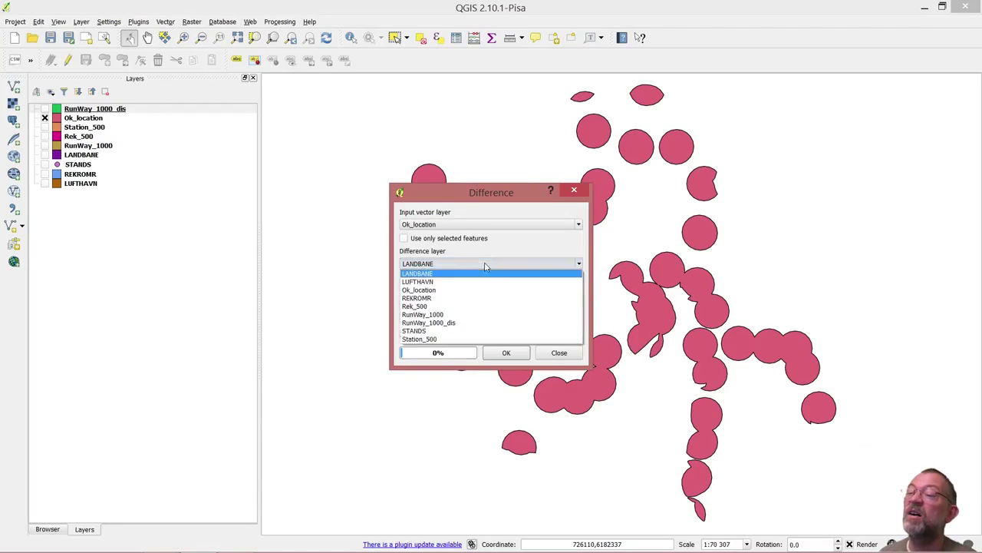
pyautogui.click(458, 323)
pyautogui.click(561, 317)
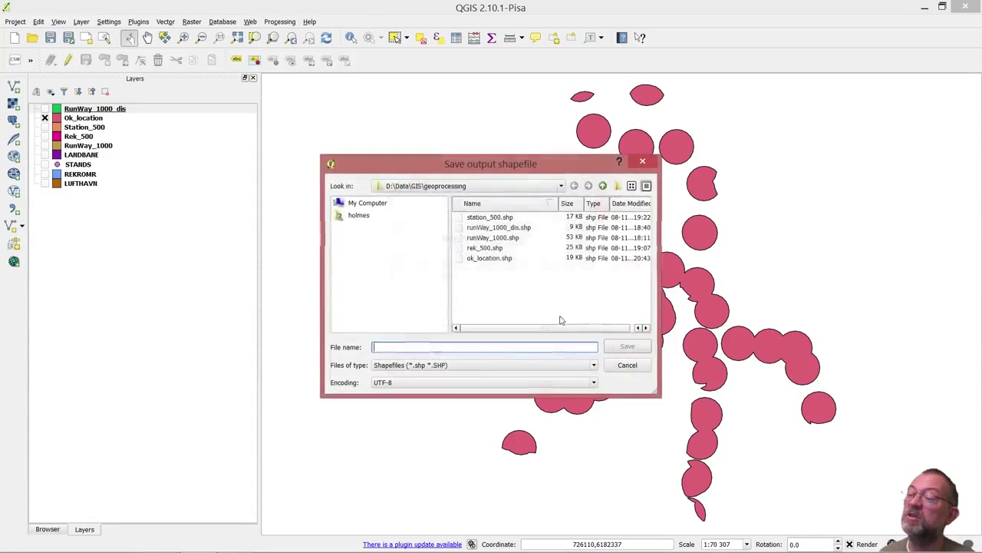
pyautogui.write('final_locations')
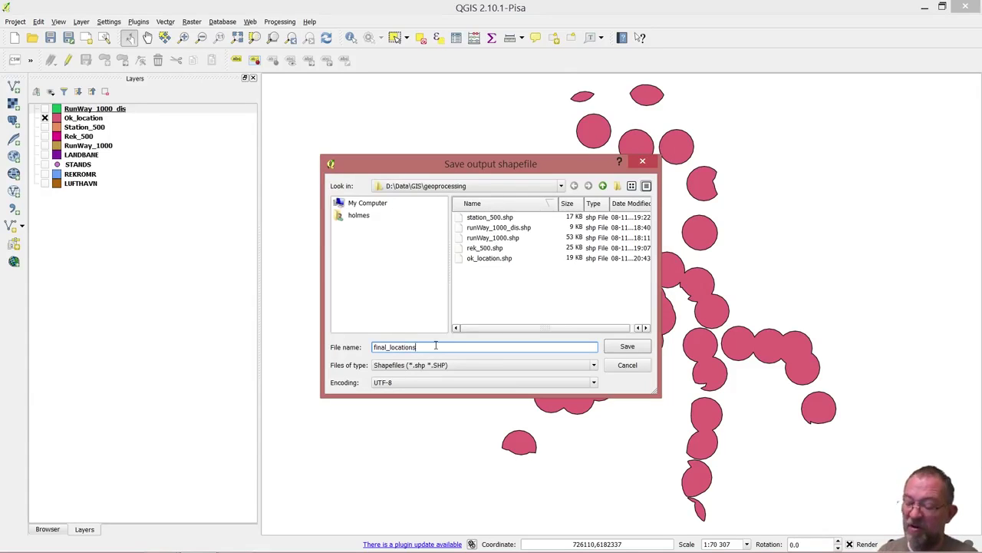
pyautogui.press('Return')
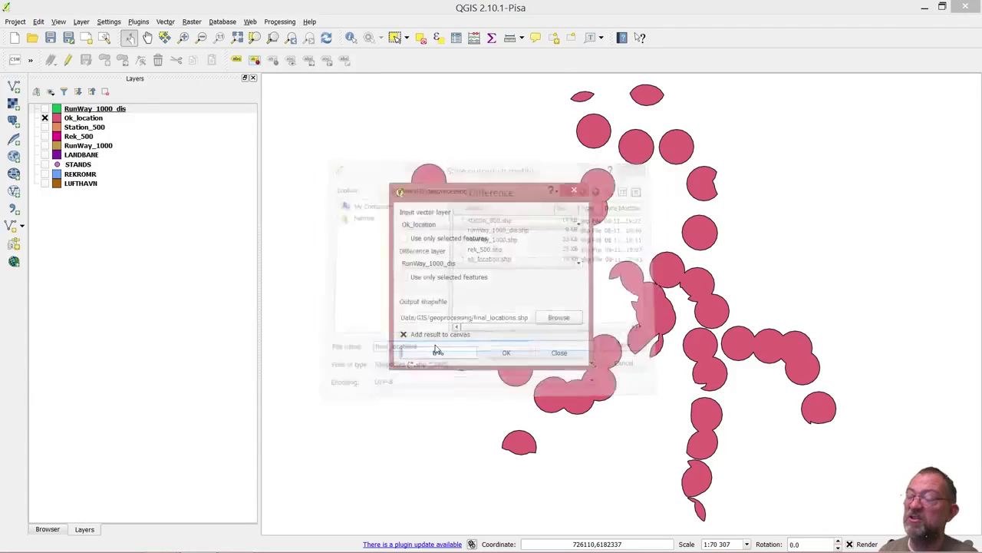
pyautogui.click(506, 354)
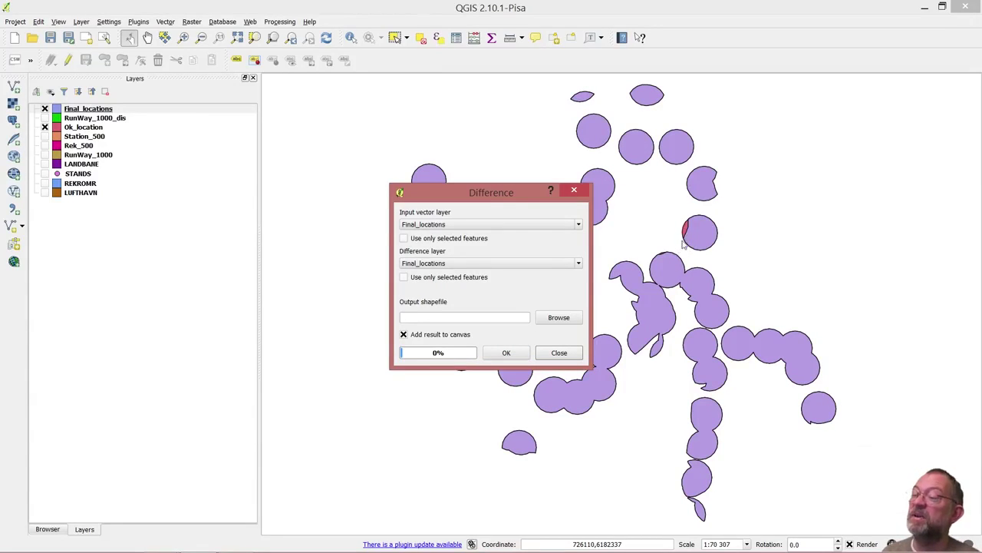
pyautogui.click(559, 353)
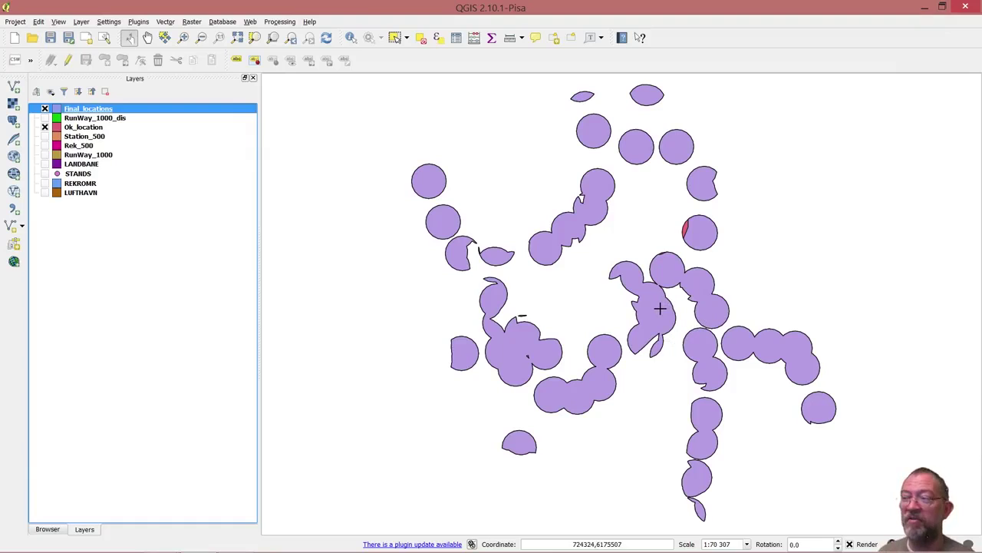
# - Add the address points adg_adresser.shp from the Att_work folder in D:/Data/GIS to the map
pyautogui.click(46, 529)
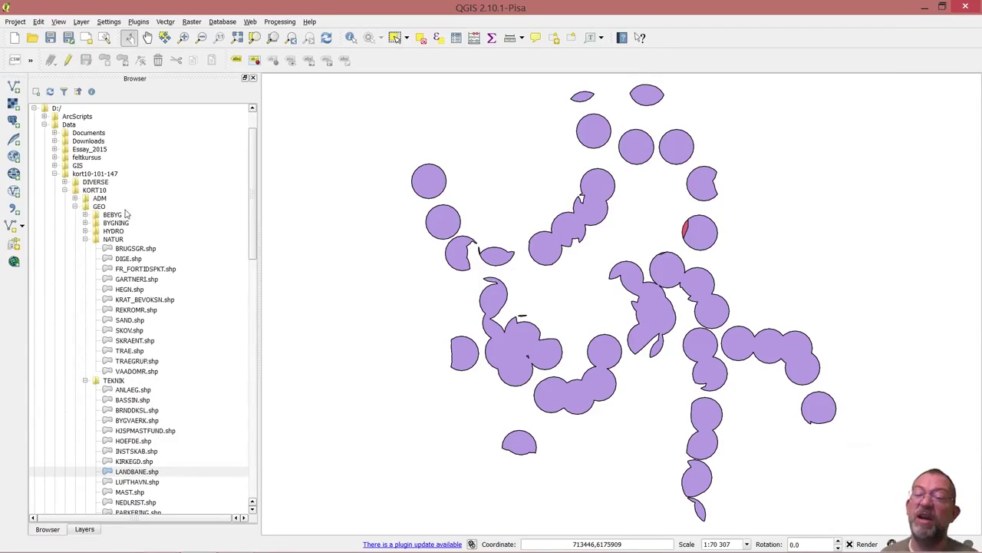
pyautogui.click(54, 166)
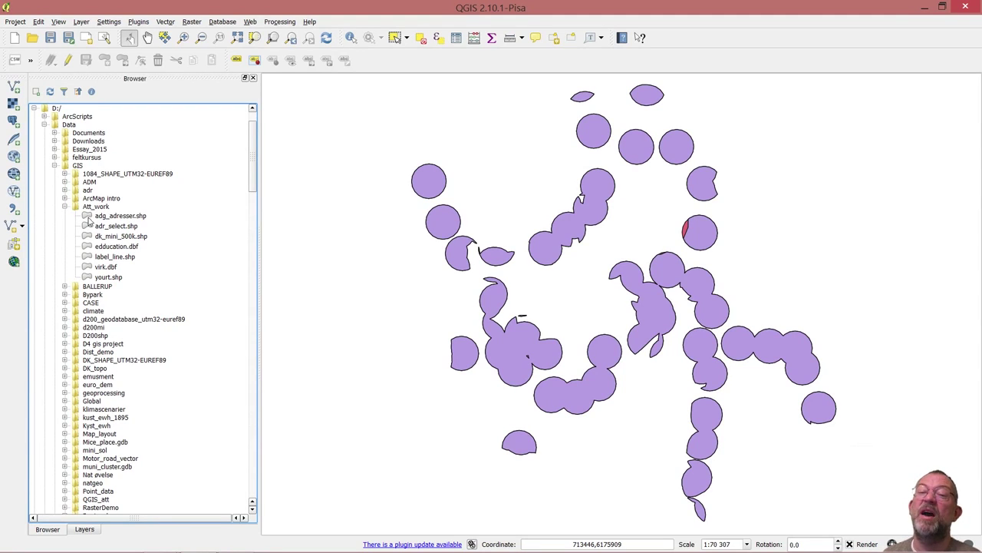
pyautogui.moveTo(91, 219); pyautogui.dragTo(386, 237)
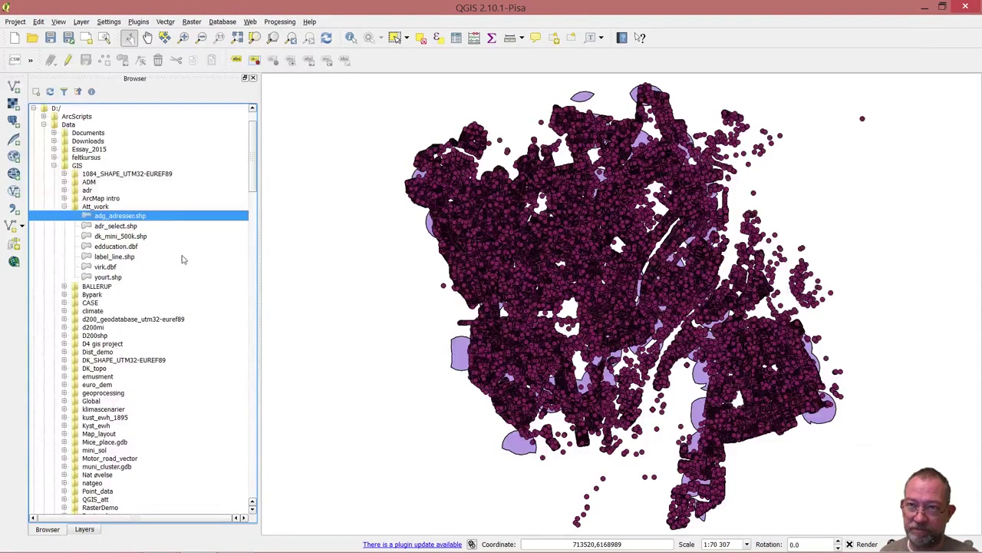
pyautogui.click(165, 22)
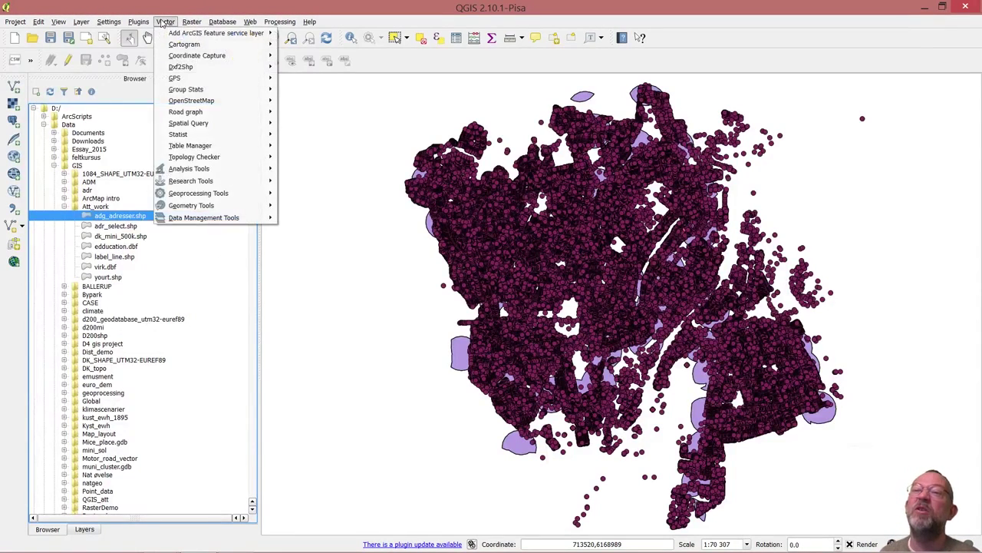
pyautogui.moveTo(188, 193)
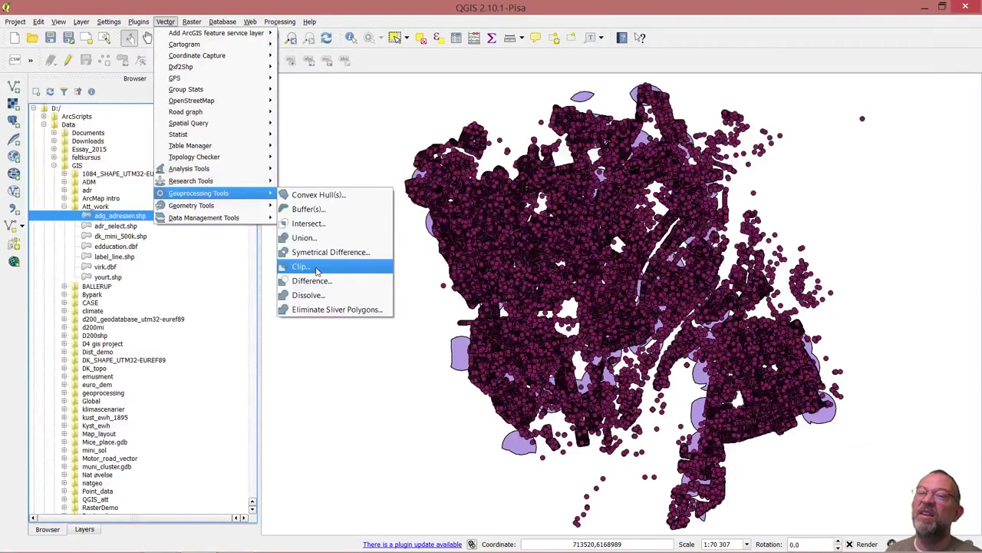
pyautogui.moveTo(207, 175)
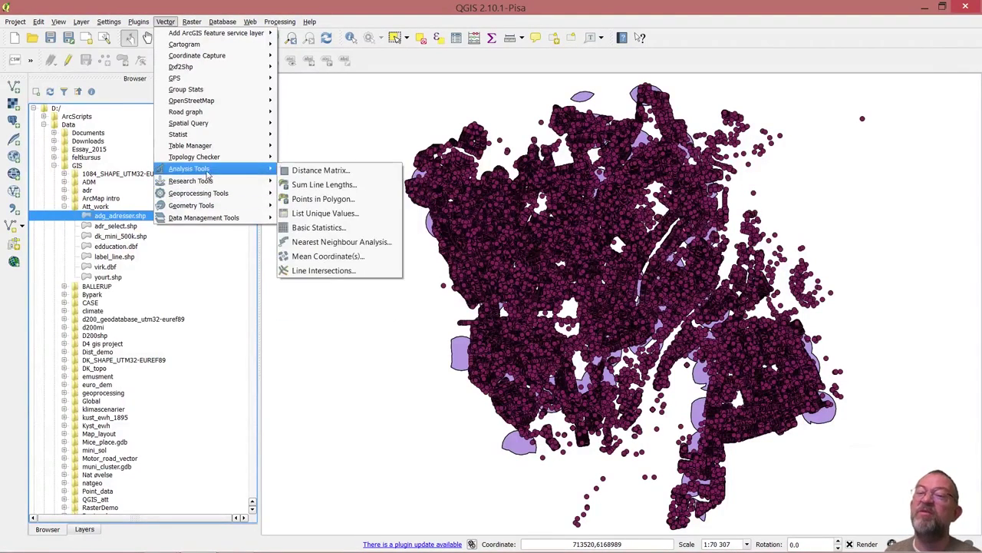
pyautogui.moveTo(239, 184)
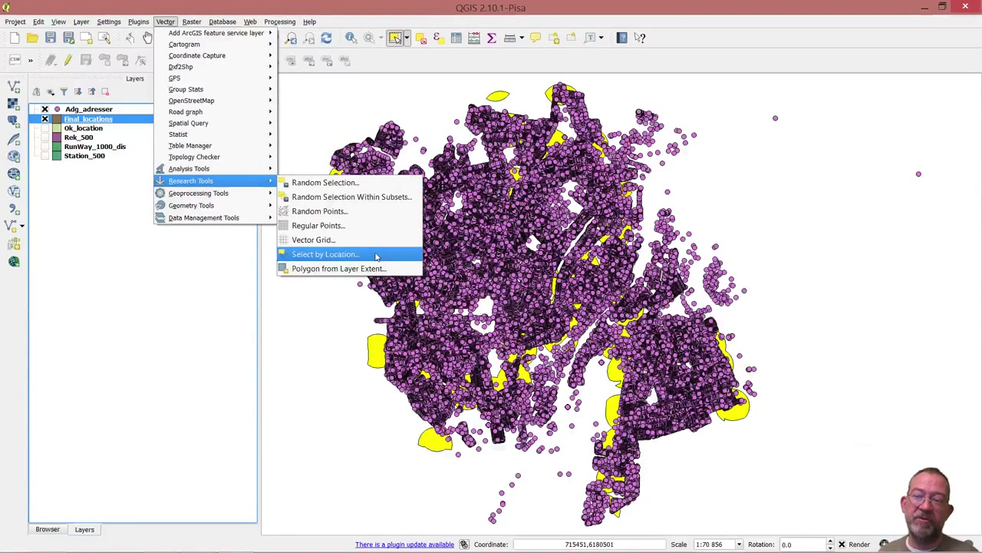
pyautogui.click(93, 281)
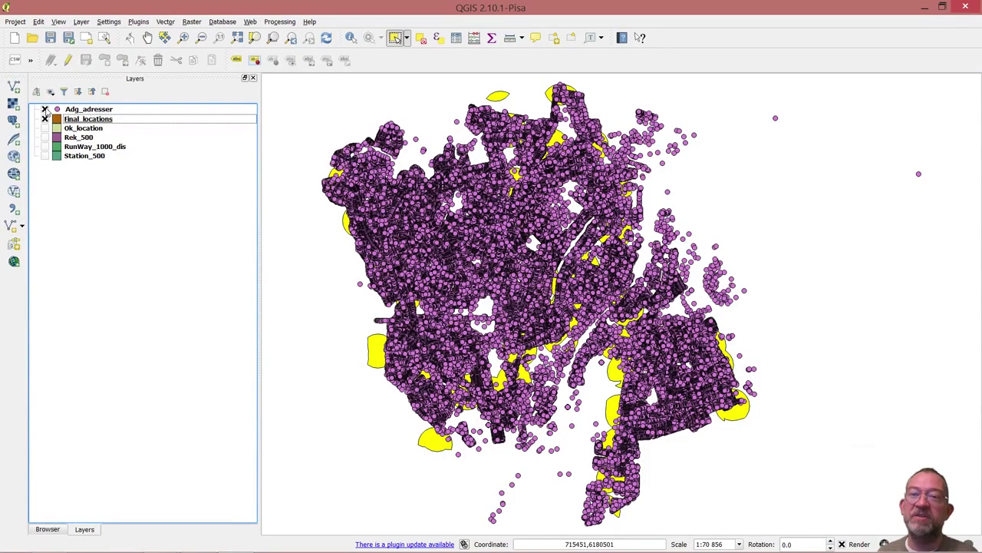
# - Hide the Adg_adresser layer, test-select one circle of Final_locations on the map, and clear the selection
pyautogui.click(45, 110)
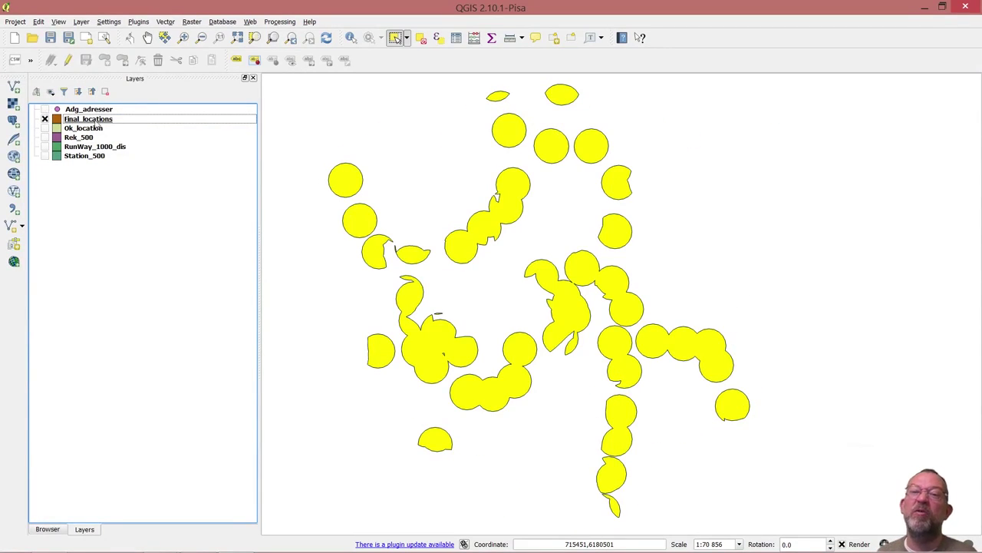
pyautogui.click(363, 112)
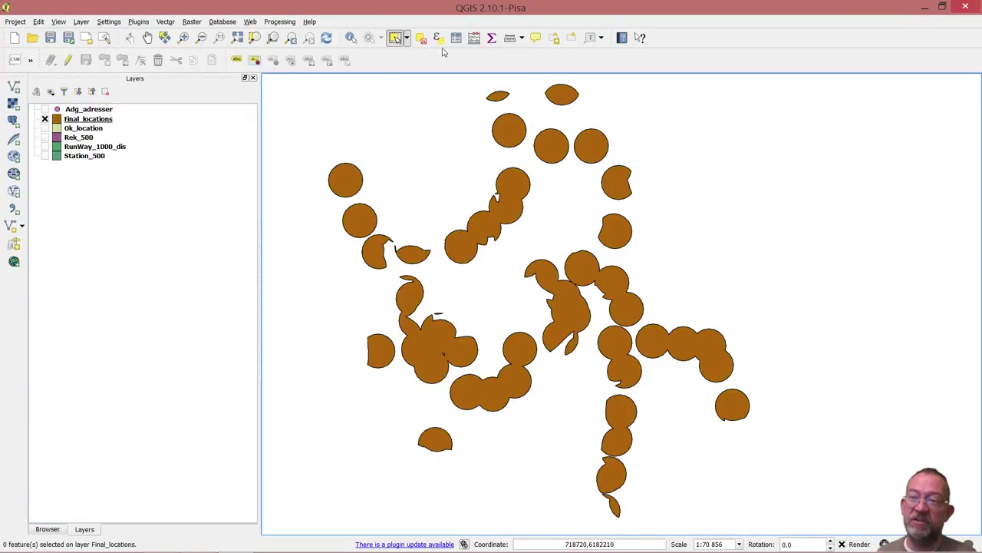
pyautogui.click(345, 185)
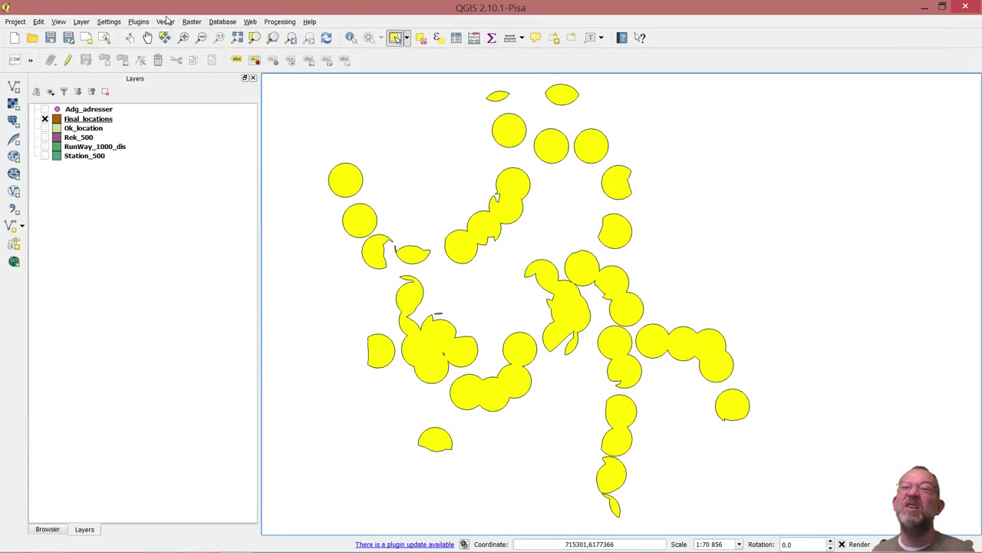
pyautogui.click(190, 214)
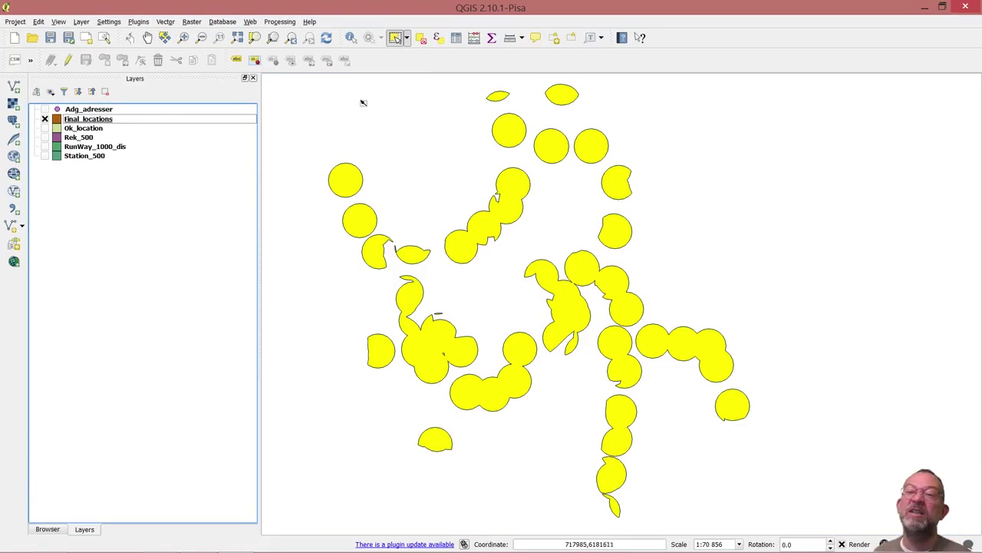
pyautogui.click(420, 37)
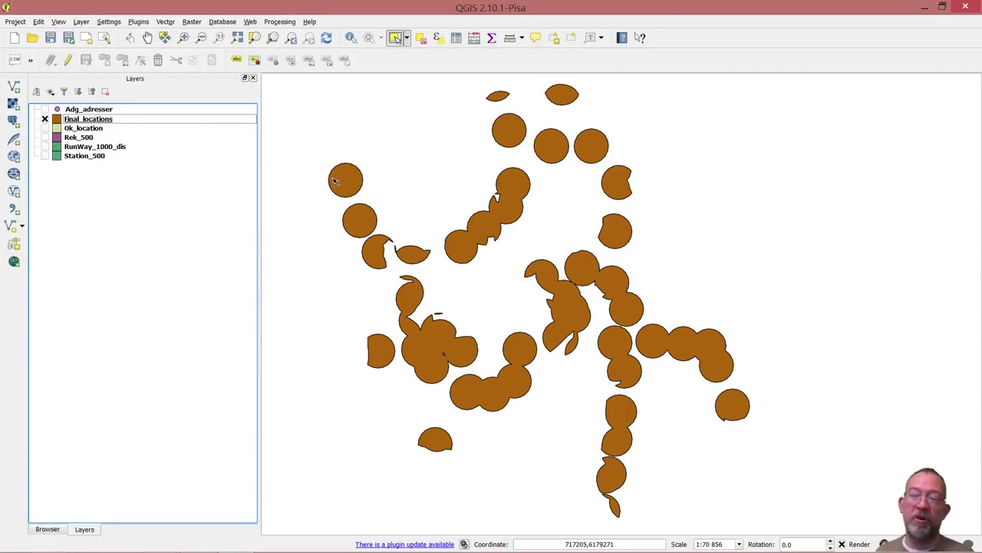
# - Convert Final_locations with Multipart to Singleparts, save the output shapefile as final_location_sp, add it to the canvas, and close the dialog
pyautogui.click(166, 22)
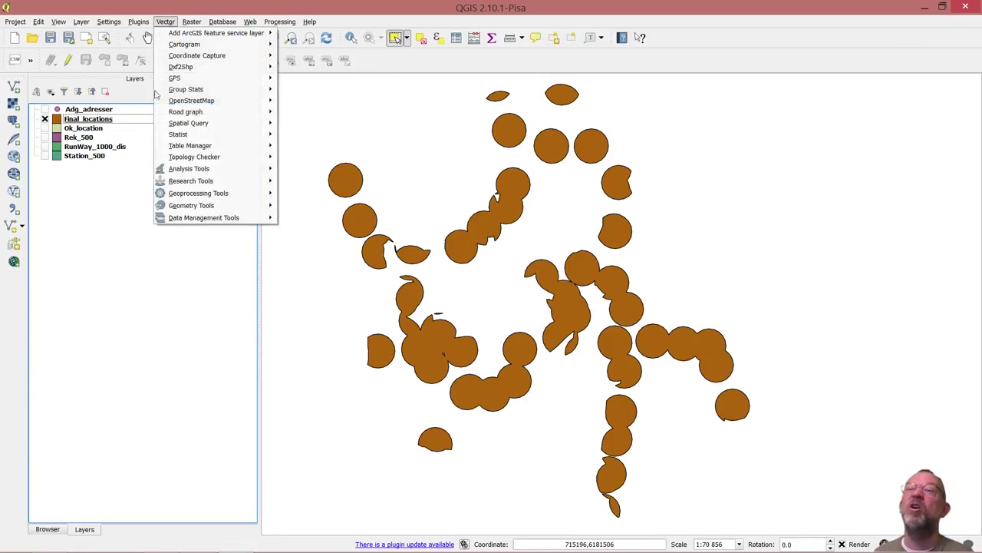
pyautogui.moveTo(223, 198)
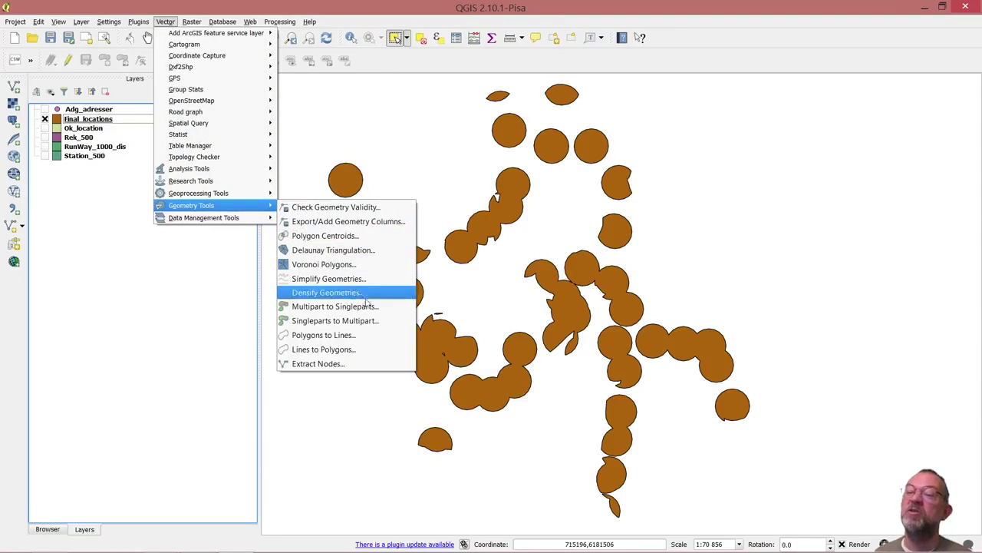
pyautogui.click(338, 306)
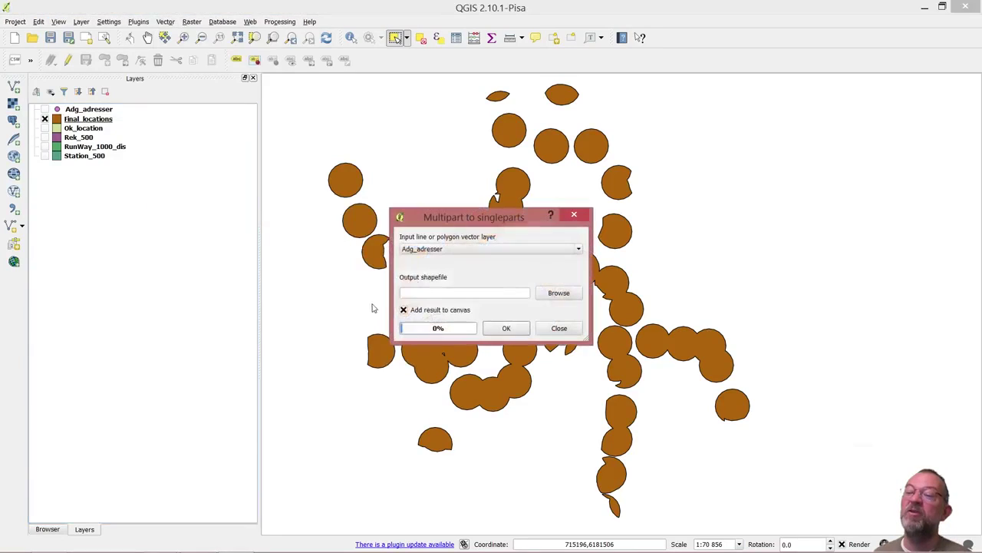
pyautogui.click(437, 250)
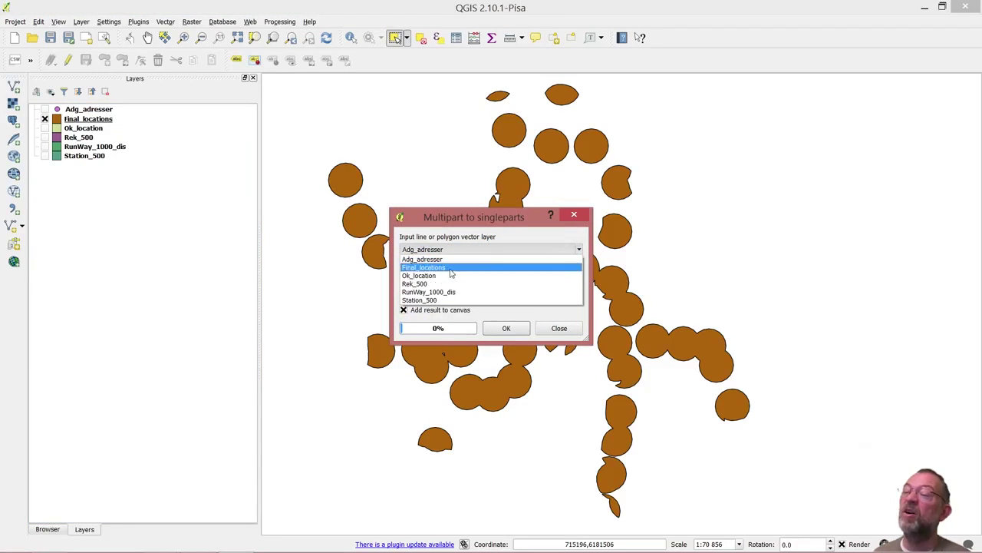
pyautogui.click(451, 269)
pyautogui.click(548, 296)
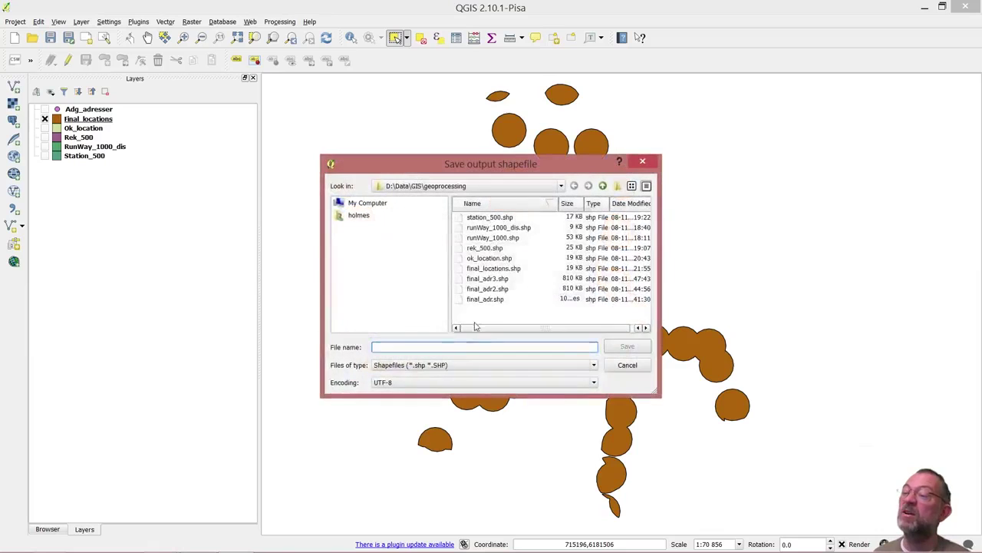
pyautogui.write('f')
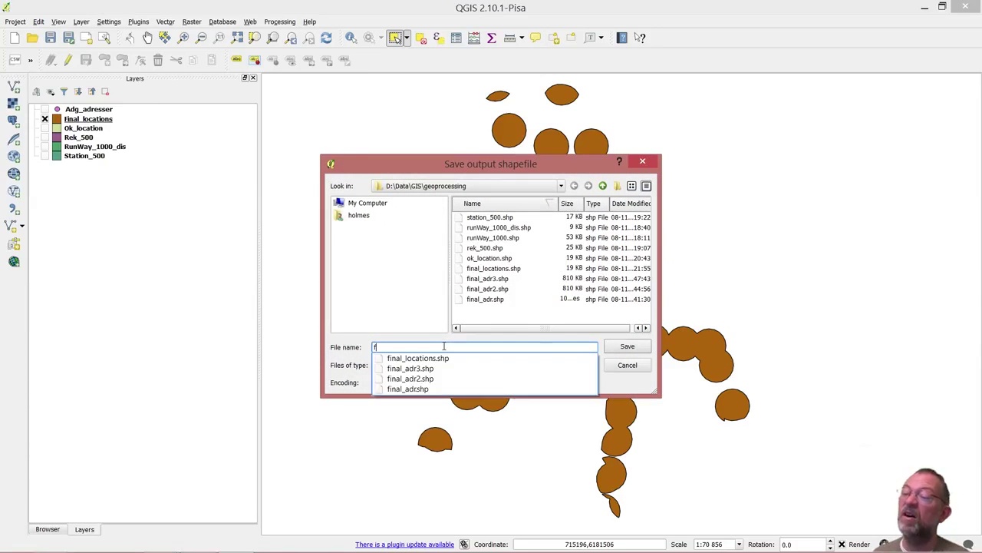
pyautogui.write('inal_l')
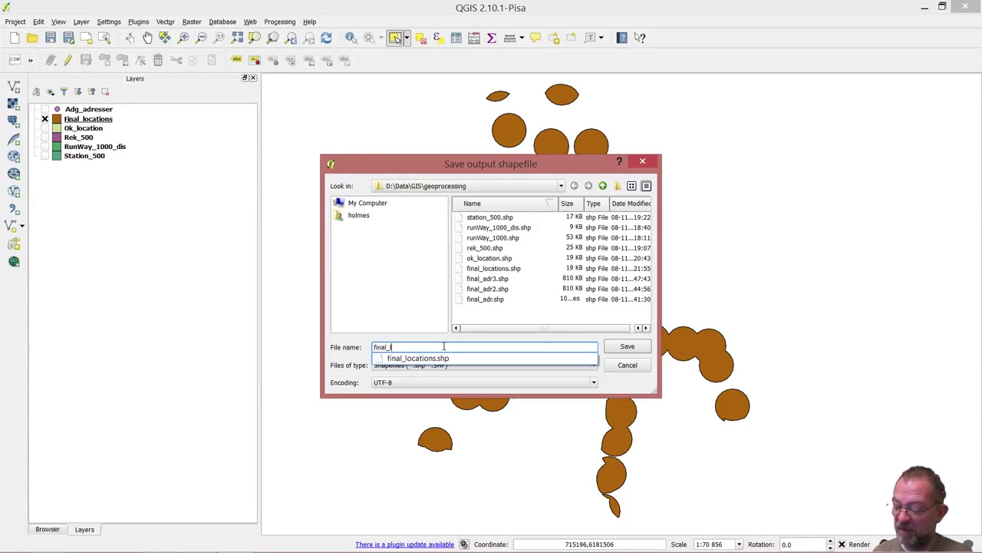
pyautogui.write('ocation_sp')
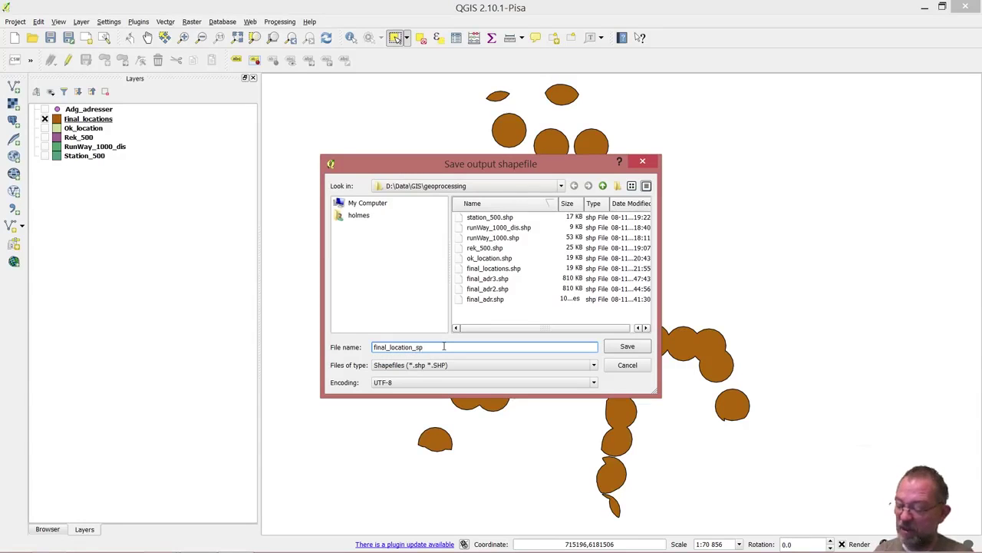
pyautogui.press('Return')
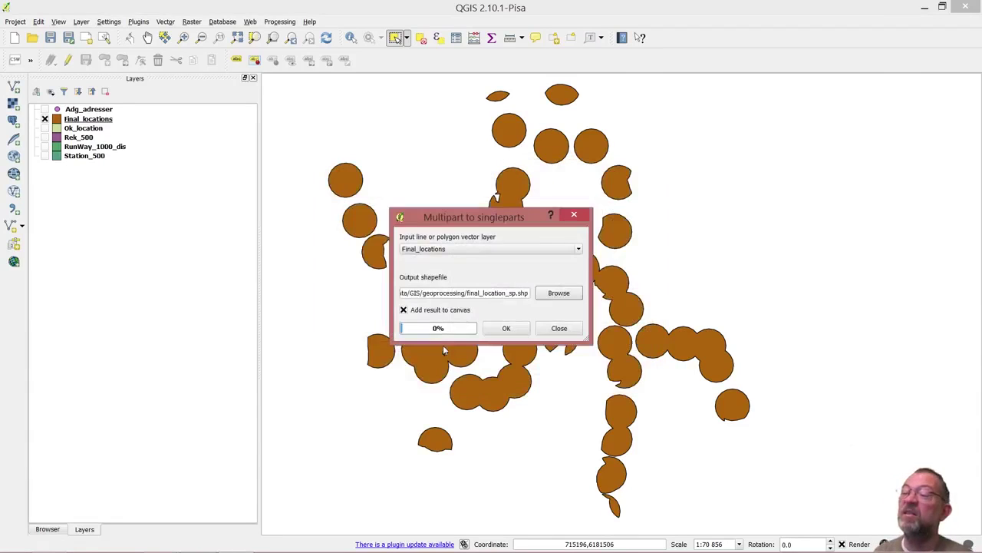
pyautogui.click(508, 330)
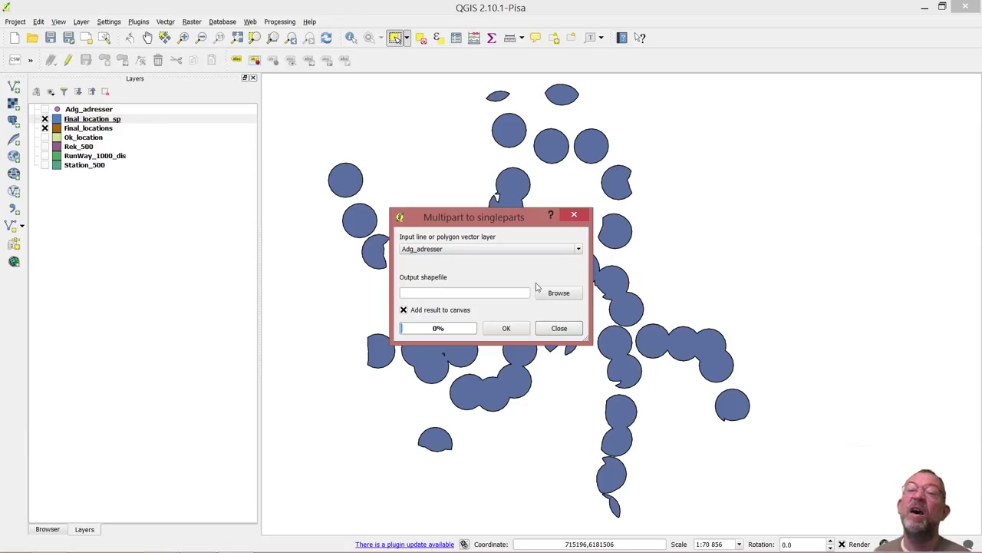
pyautogui.click(559, 328)
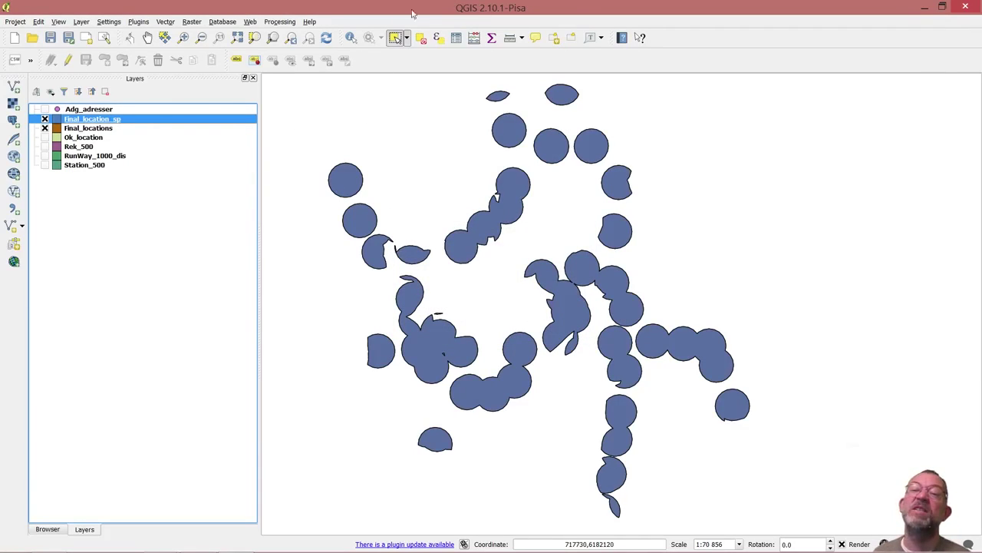
# - Compare selecting the same circle in Final_location_sp and, with that layer hidden, in Final_locations
pyautogui.click(345, 177)
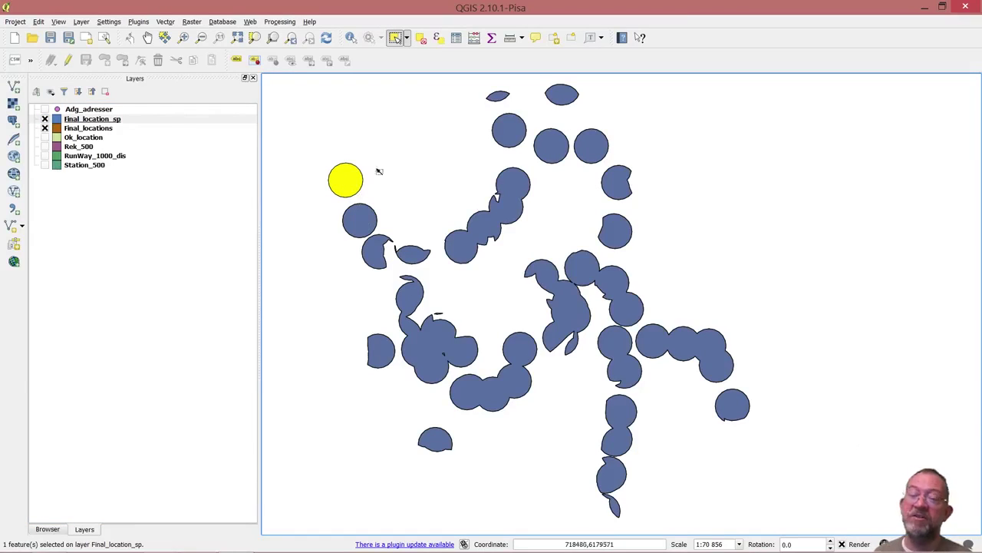
pyautogui.click(420, 41)
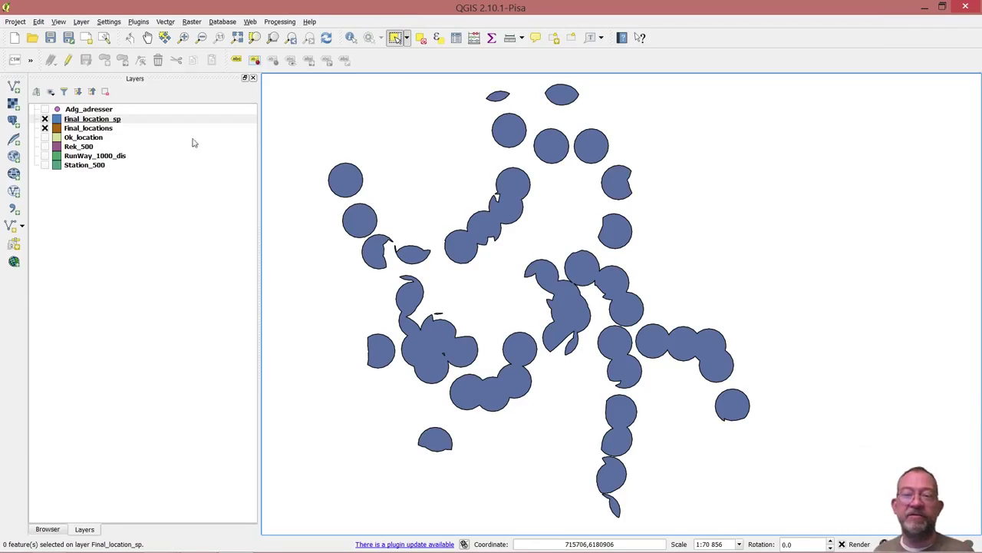
pyautogui.click(46, 121)
pyautogui.click(45, 120)
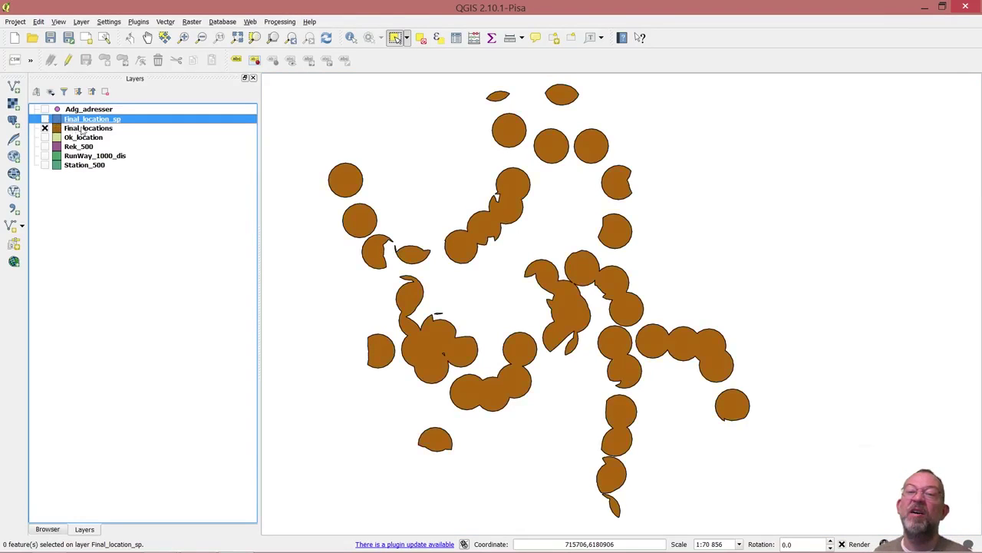
pyautogui.click(84, 130)
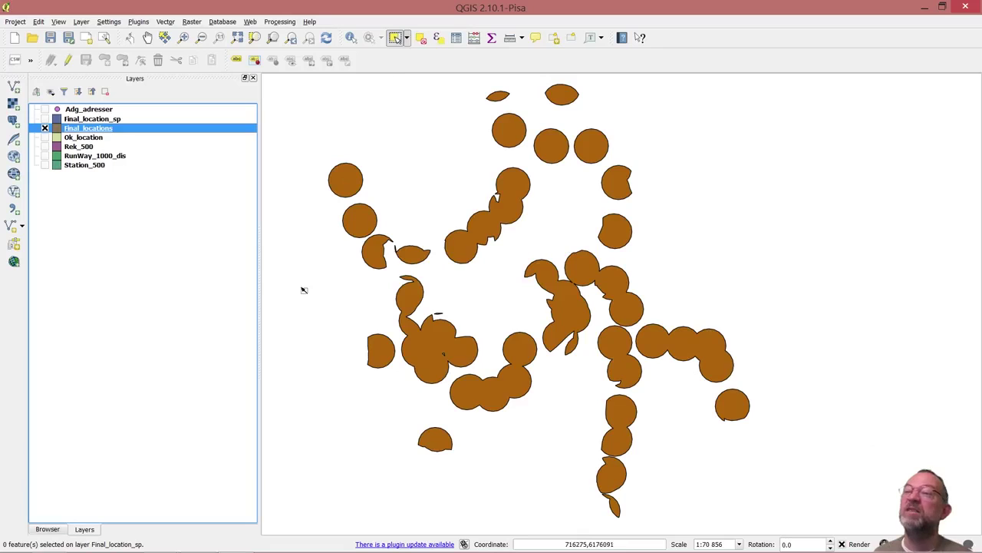
pyautogui.click(346, 182)
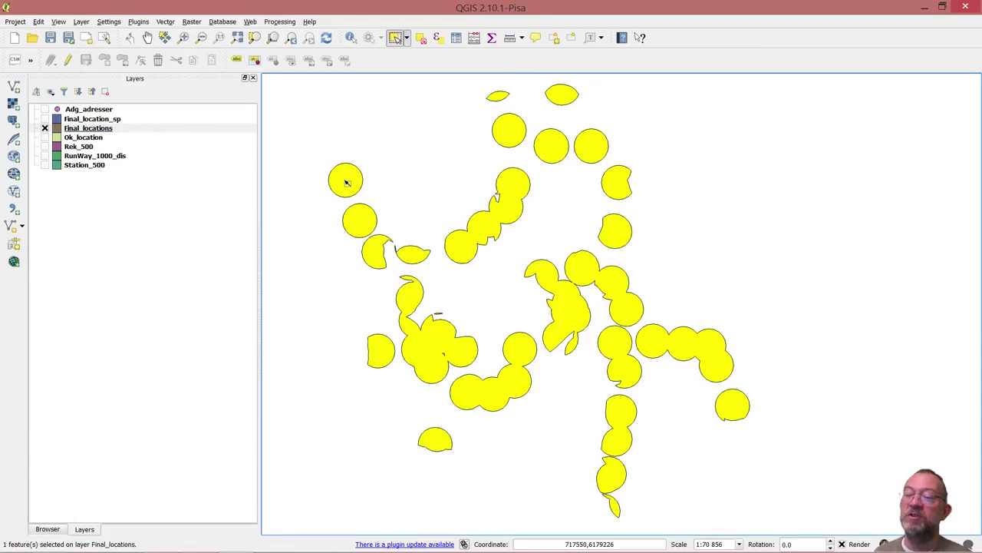
# - Show Final_location_sp again, test-select one of its circles on the map, and clear the selections
pyautogui.click(45, 119)
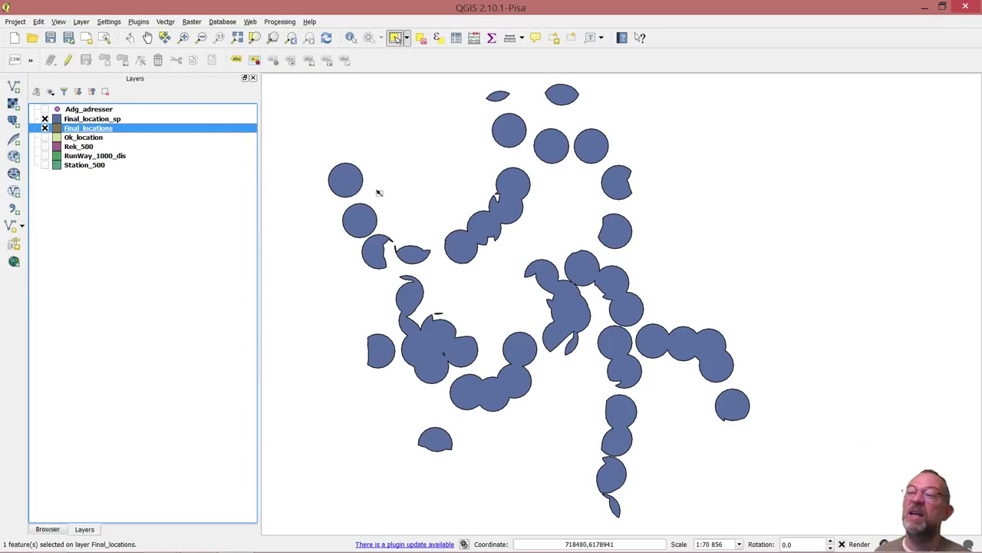
pyautogui.click(356, 185)
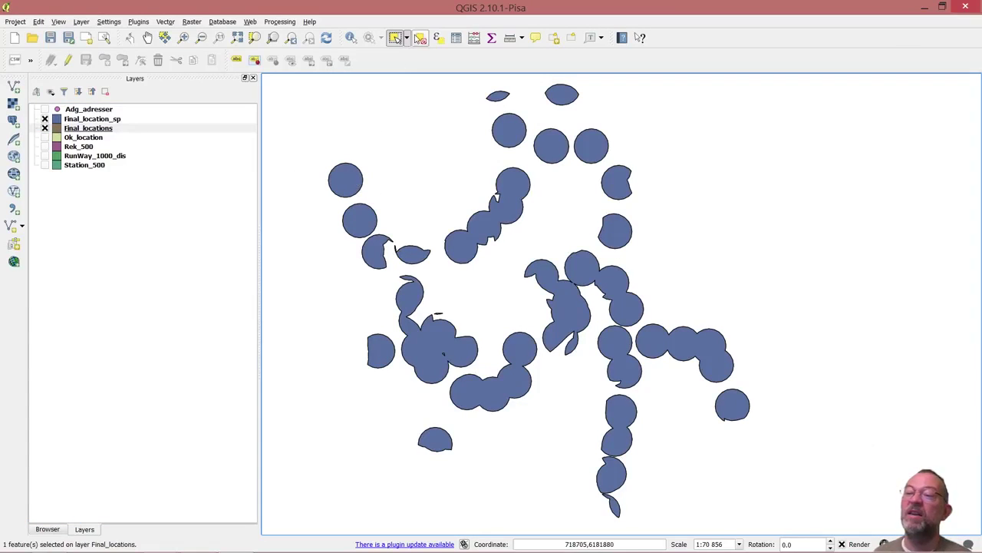
pyautogui.click(138, 121)
pyautogui.click(346, 184)
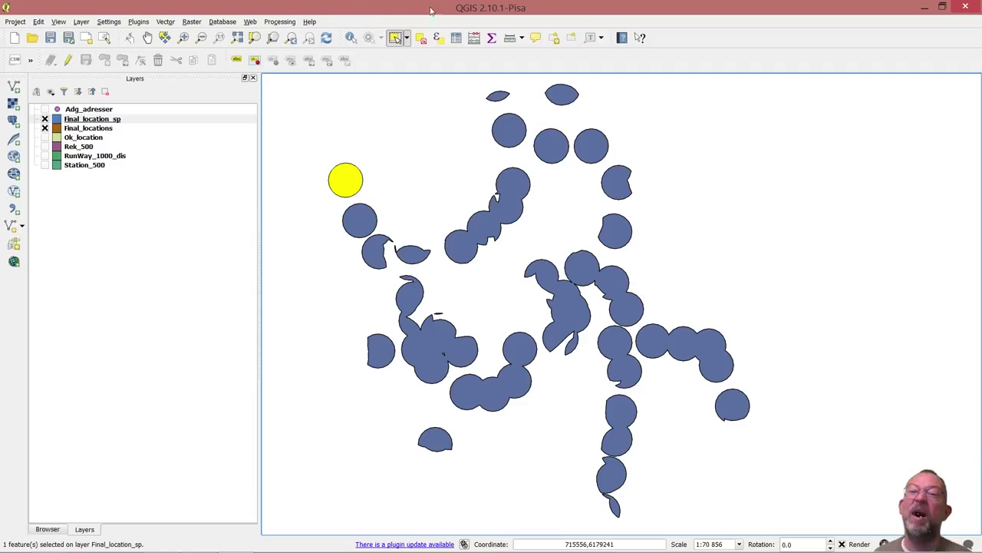
pyautogui.click(420, 38)
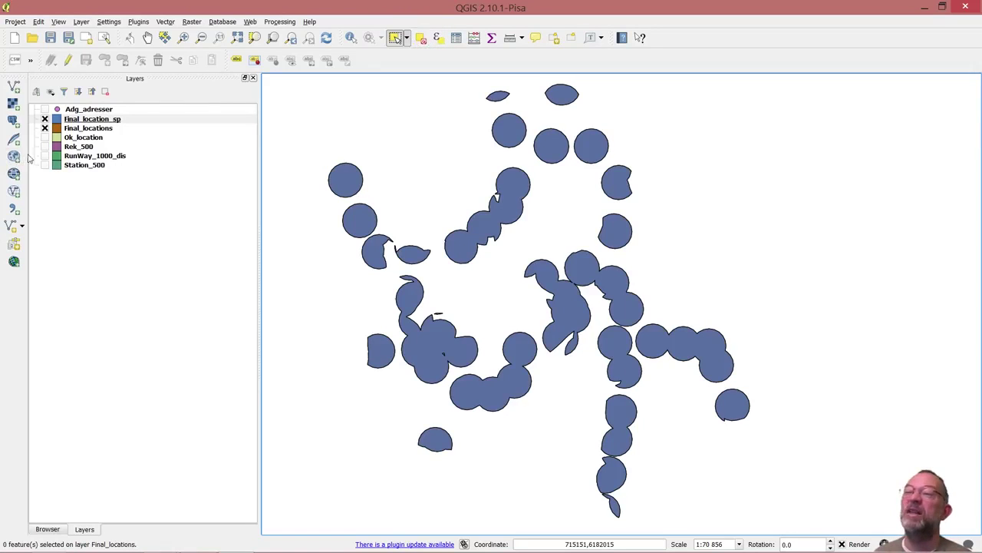
# - Select by location the Adg_adresser features that intersect Final_location_sp as a new selection, and show the Adg_adresser layer
pyautogui.click(191, 22)
pyautogui.moveTo(164, 21)
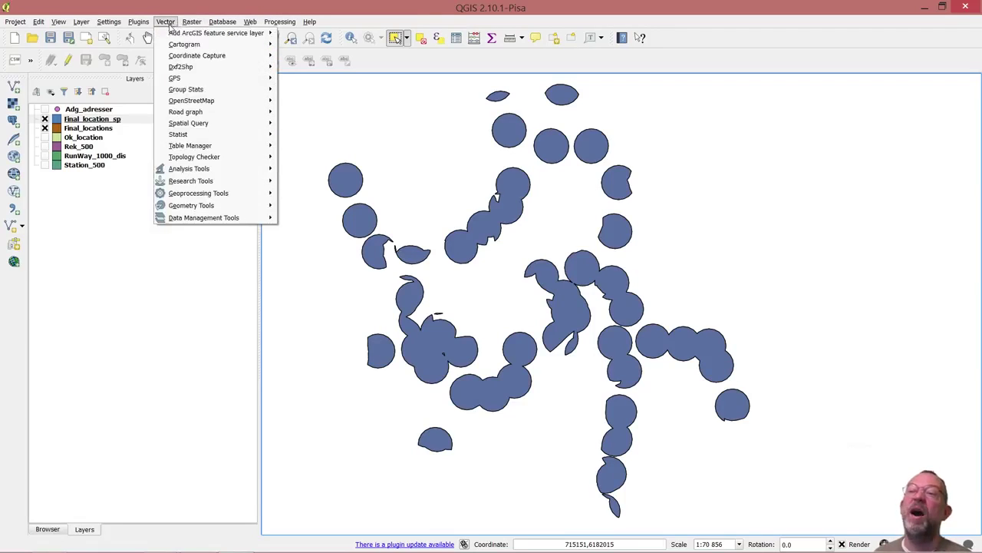
pyautogui.moveTo(250, 197)
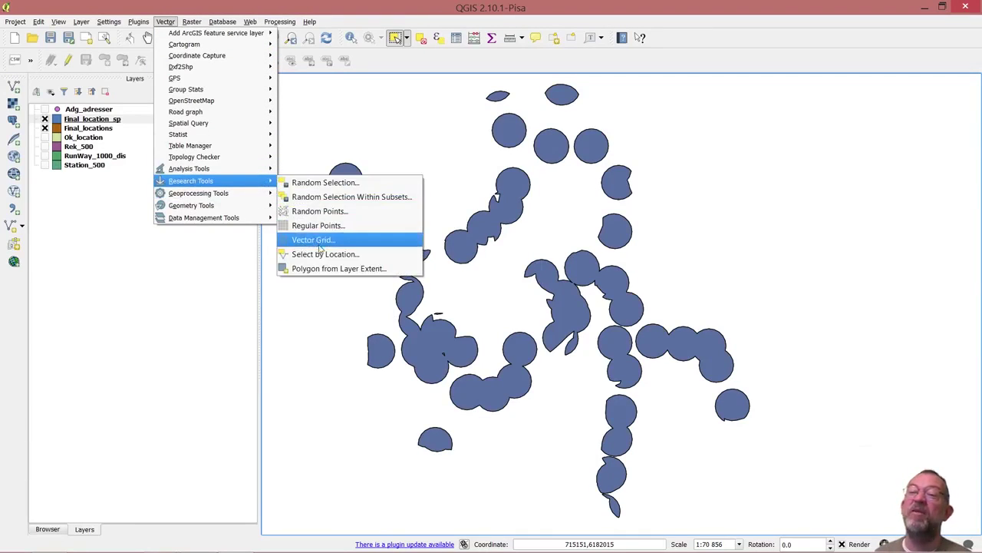
pyautogui.click(324, 255)
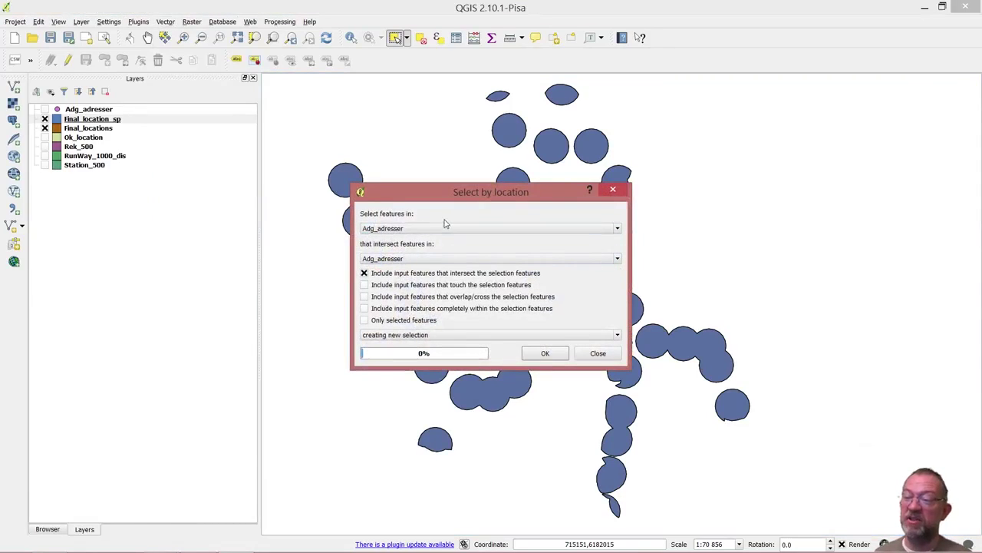
pyautogui.click(421, 258)
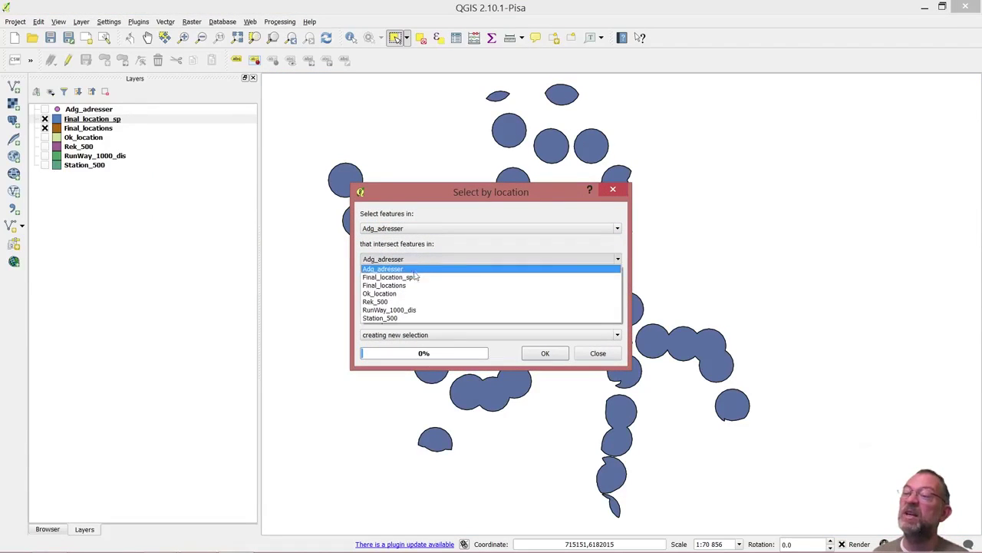
pyautogui.click(415, 278)
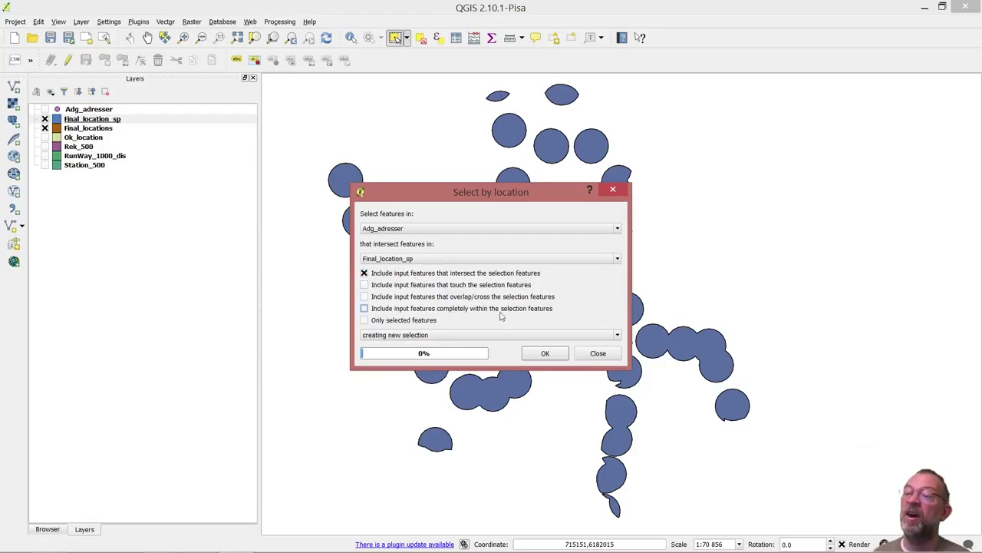
pyautogui.click(547, 353)
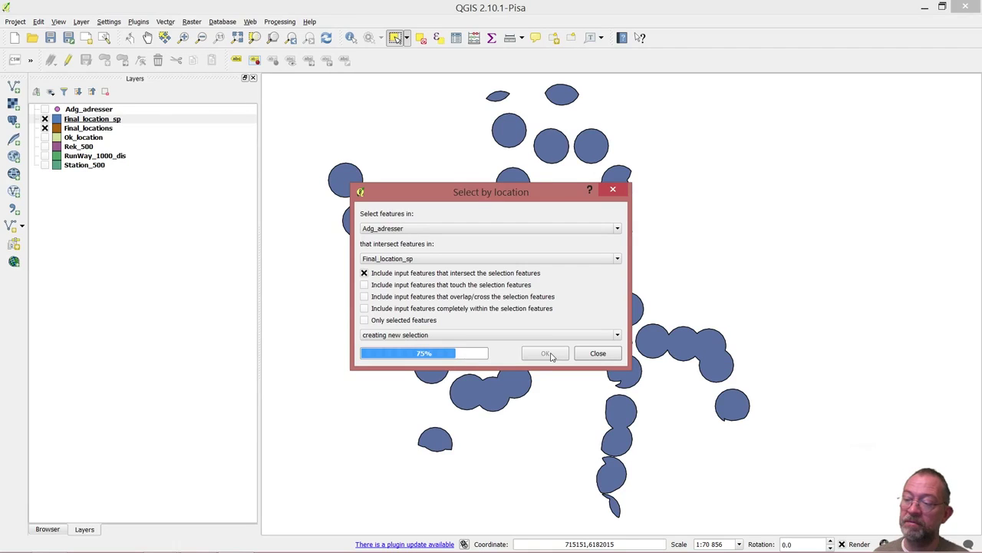
pyautogui.click(610, 355)
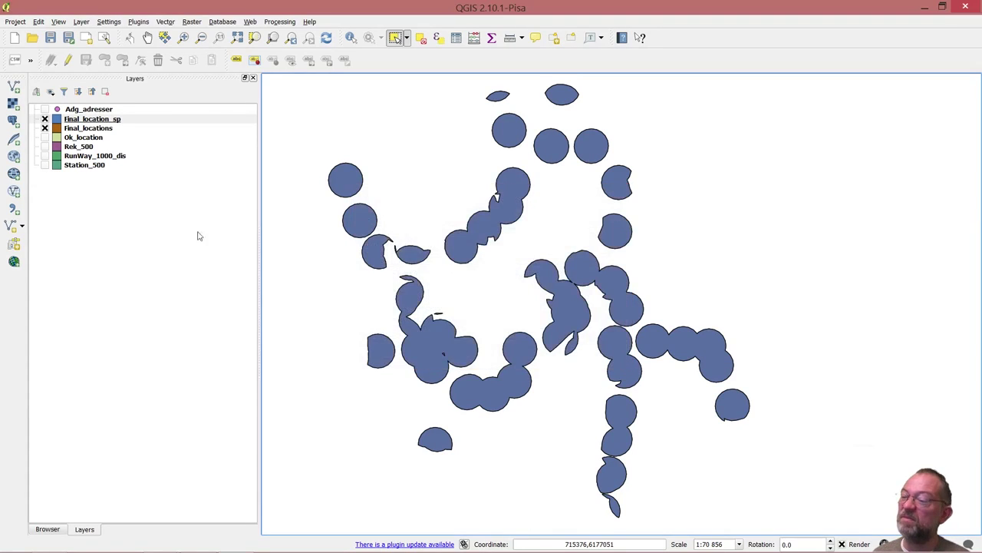
pyautogui.click(45, 109)
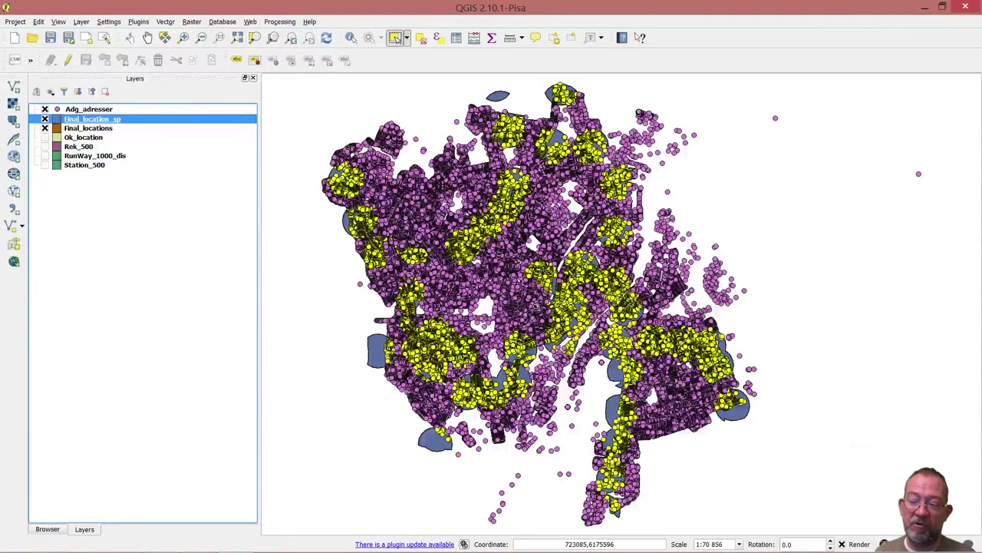
# - Save only the selected Adg_adresser features as the ESRI Shapefile final_adresses, added to the map, and hide the Adg_adresser layer
pyautogui.click(118, 112)
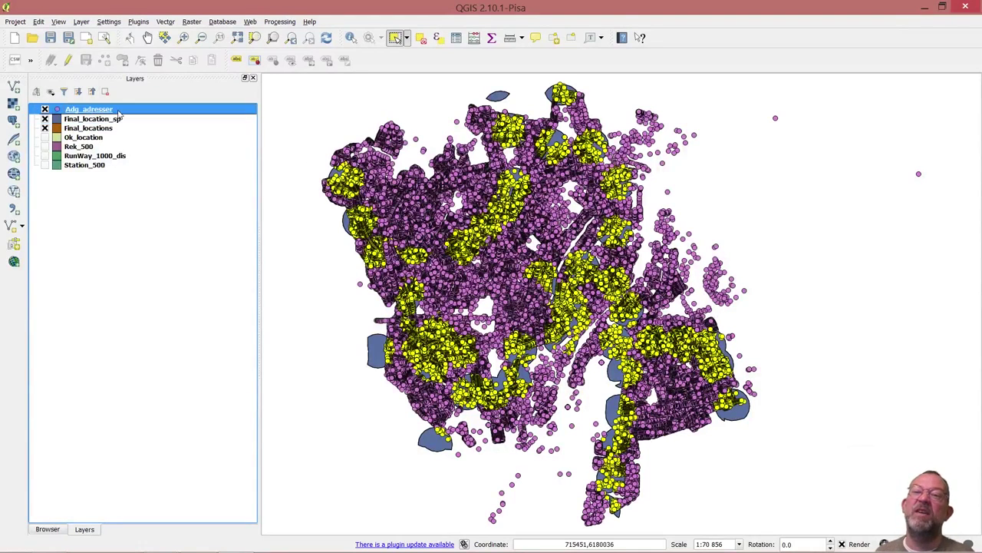
pyautogui.rightClick(118, 112)
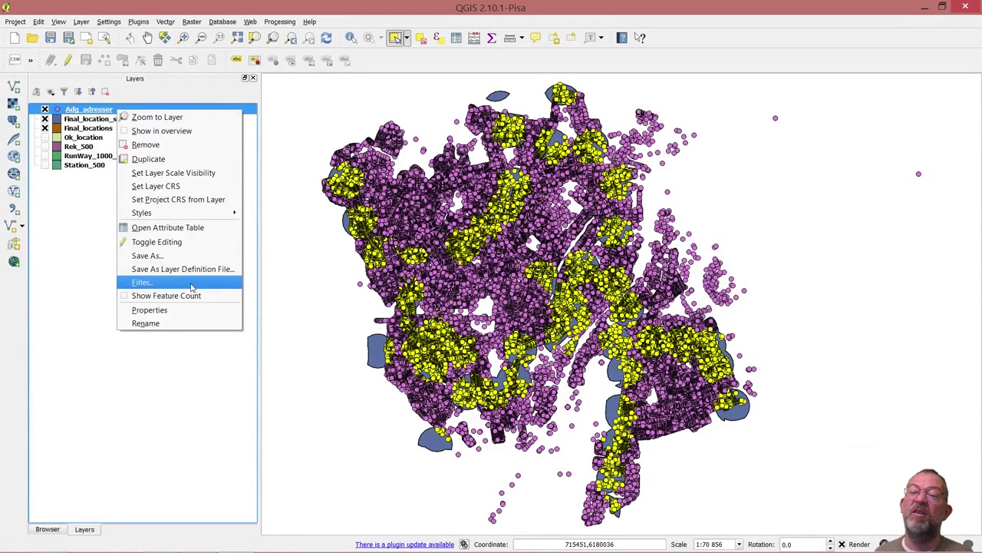
pyautogui.click(185, 256)
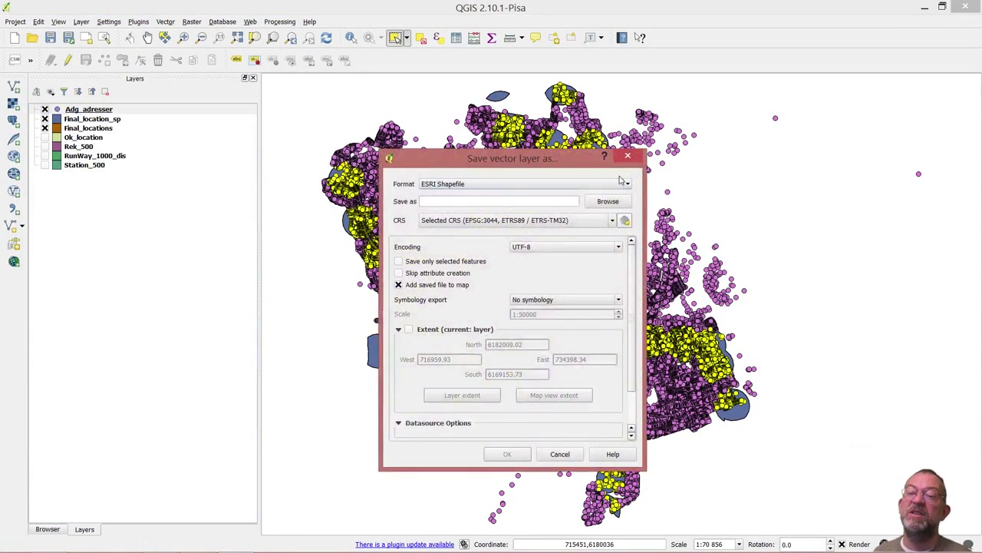
pyautogui.click(399, 262)
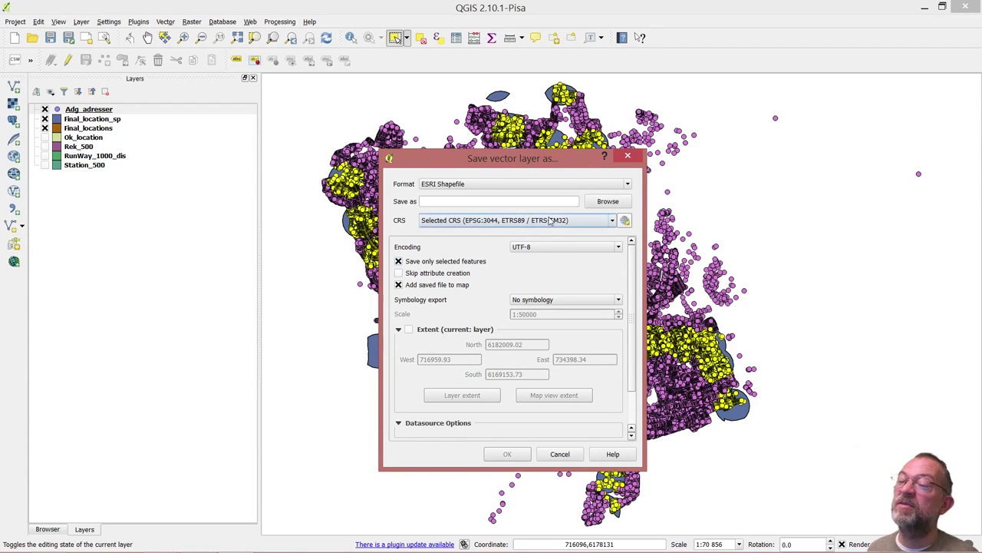
pyautogui.click(608, 201)
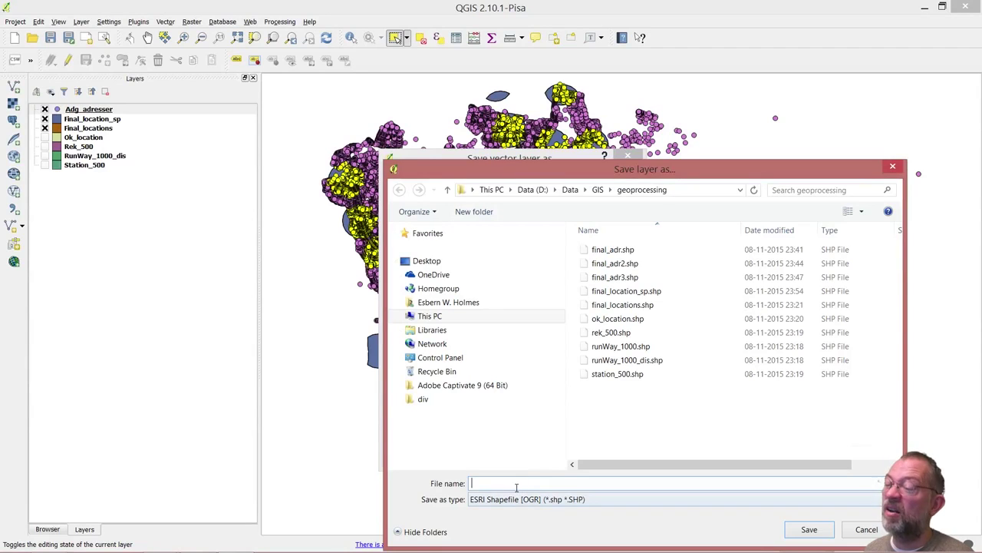
pyautogui.write('final_adresser')
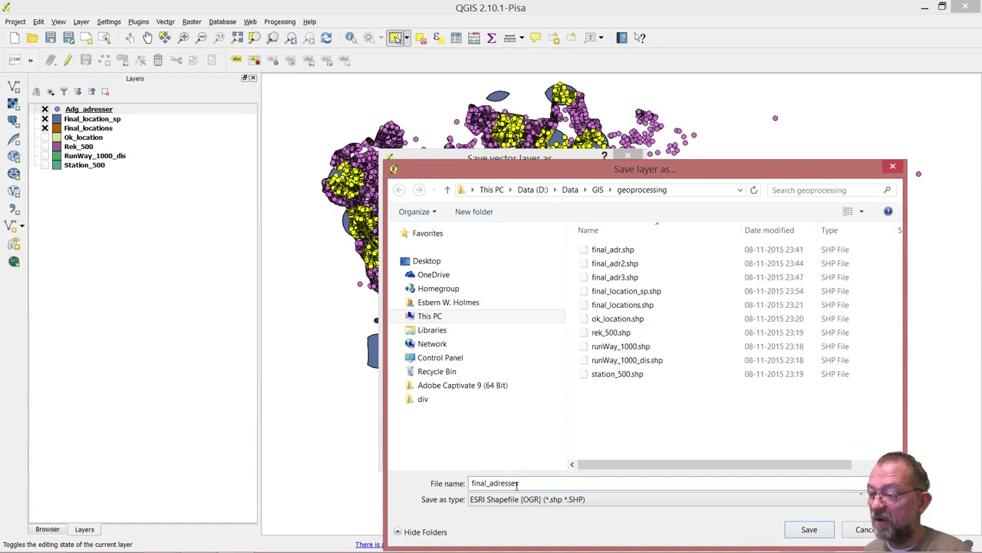
pyautogui.press('Return')
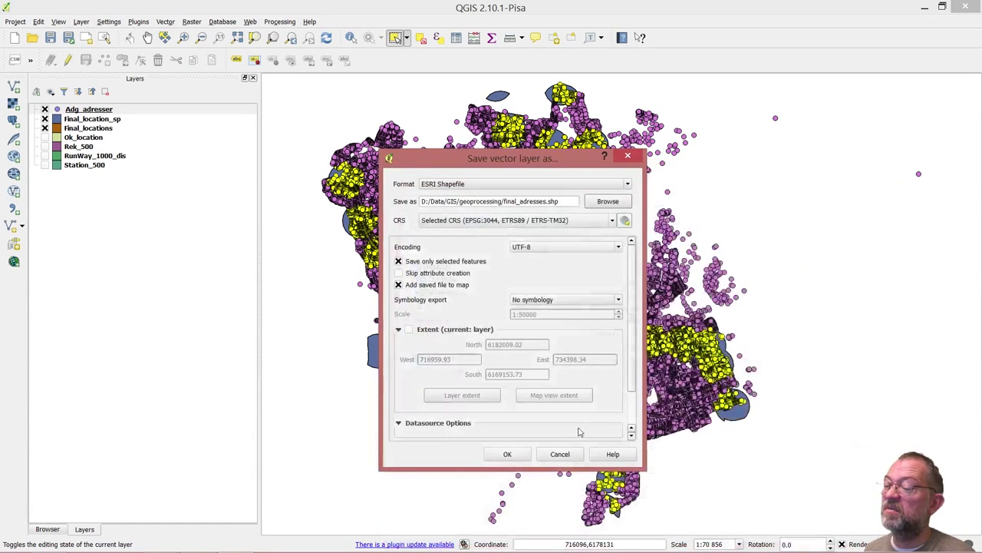
pyautogui.click(522, 458)
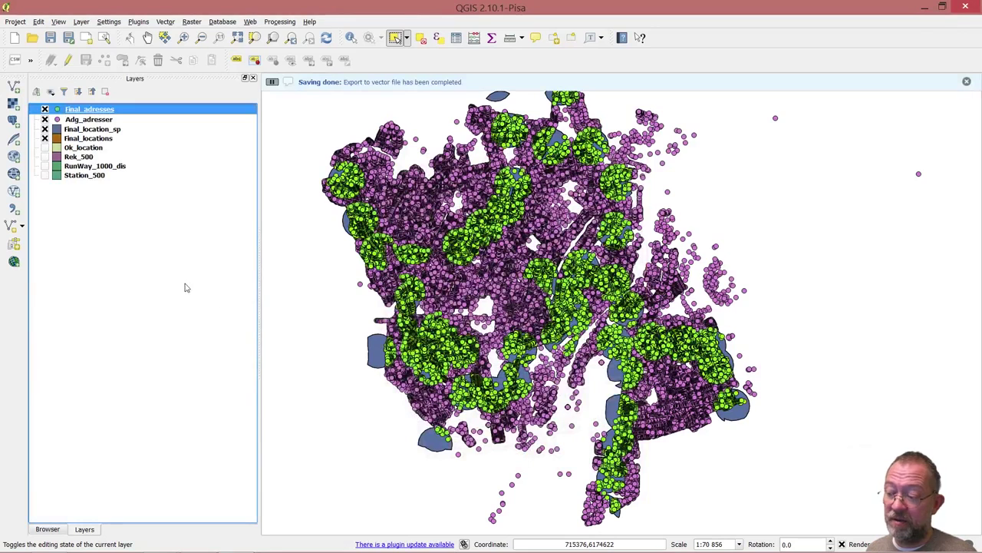
pyautogui.click(45, 119)
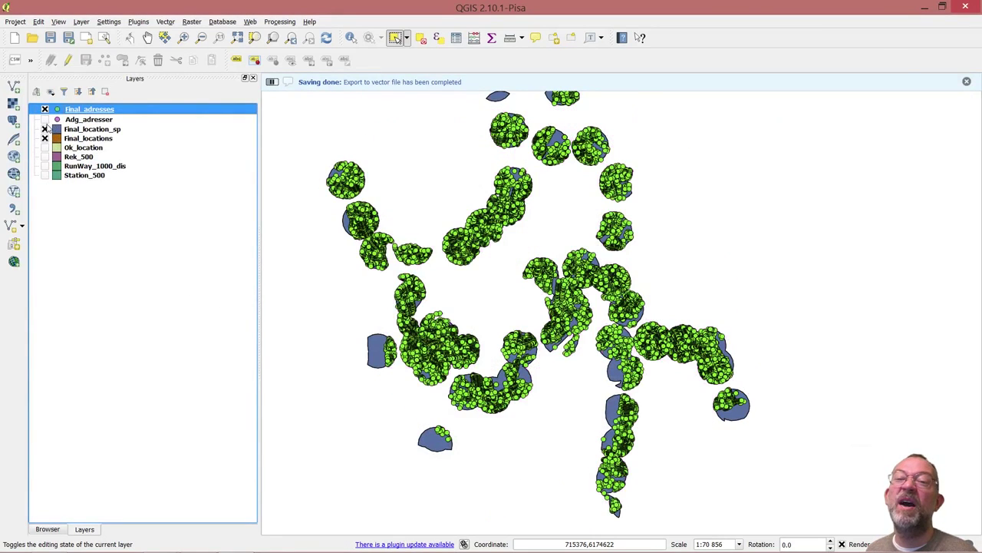